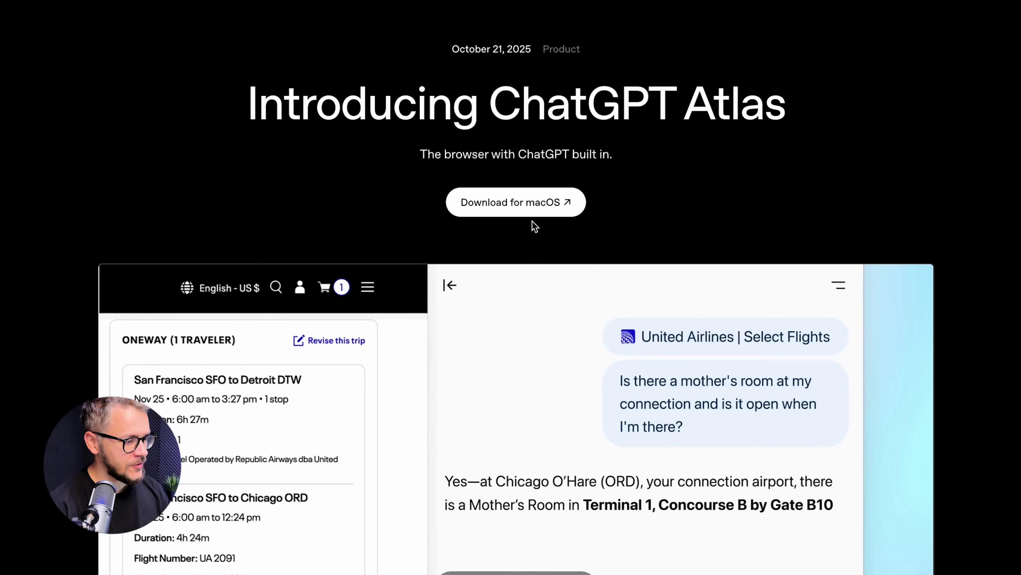
Open the ChatGPT Atlas 'Download for macOS' page and scroll through the promo content
{"action": "left_click", "coordinate": [527, 204]}
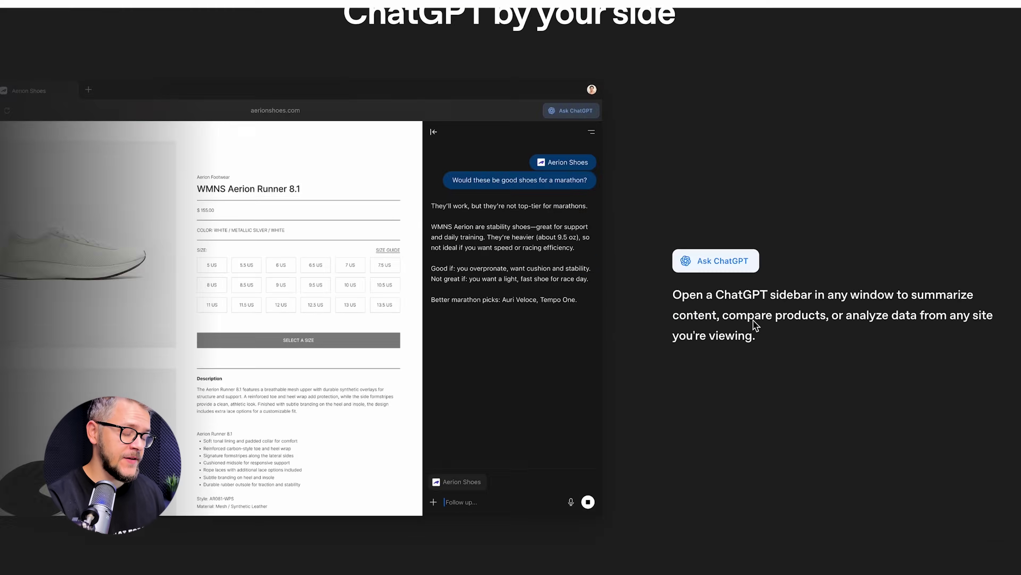
{"action": "scroll", "coordinate": [752, 326], "scroll_direction": "down", "scroll_amount": 15}
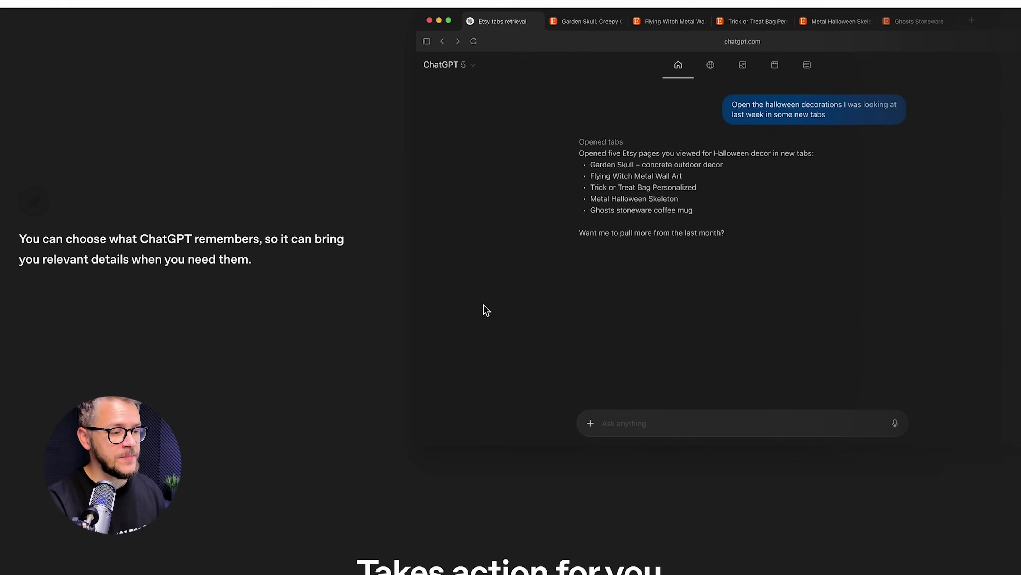
{"action": "scroll", "coordinate": [833, 347], "scroll_direction": "down", "scroll_amount": 20}
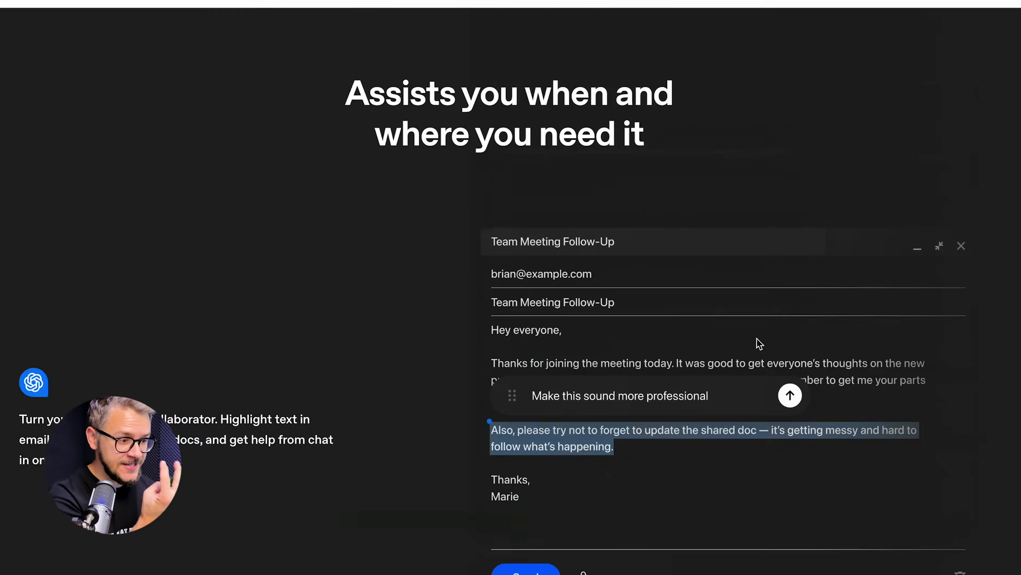
{"action": "scroll", "coordinate": [740, 343], "scroll_direction": "down", "scroll_amount": 10}
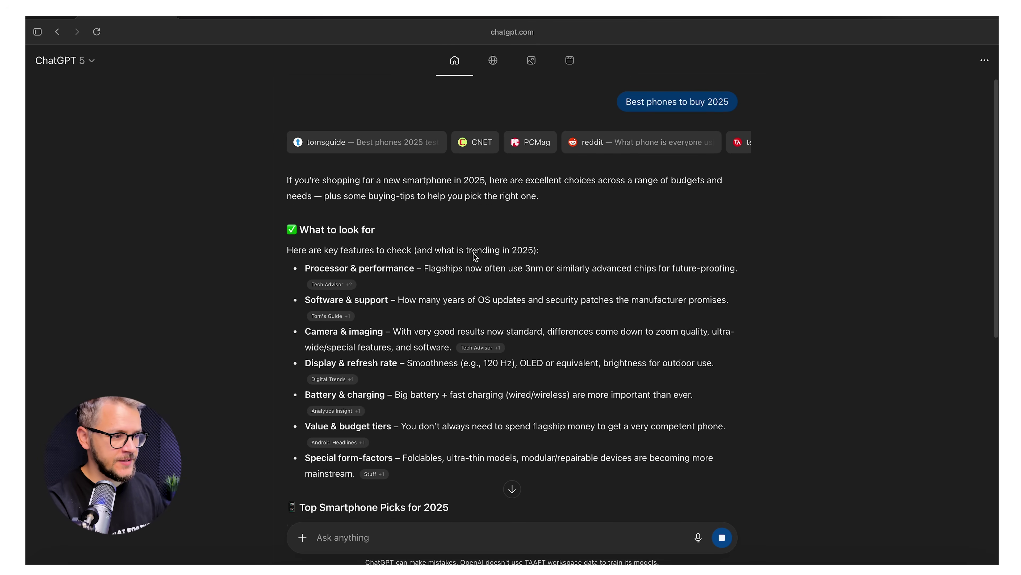
Scroll ChatGPT's 'Best phones to buy 2025' answer and view the web search results behind it
{"action": "scroll", "coordinate": [473, 252], "scroll_direction": "down", "scroll_amount": 10}
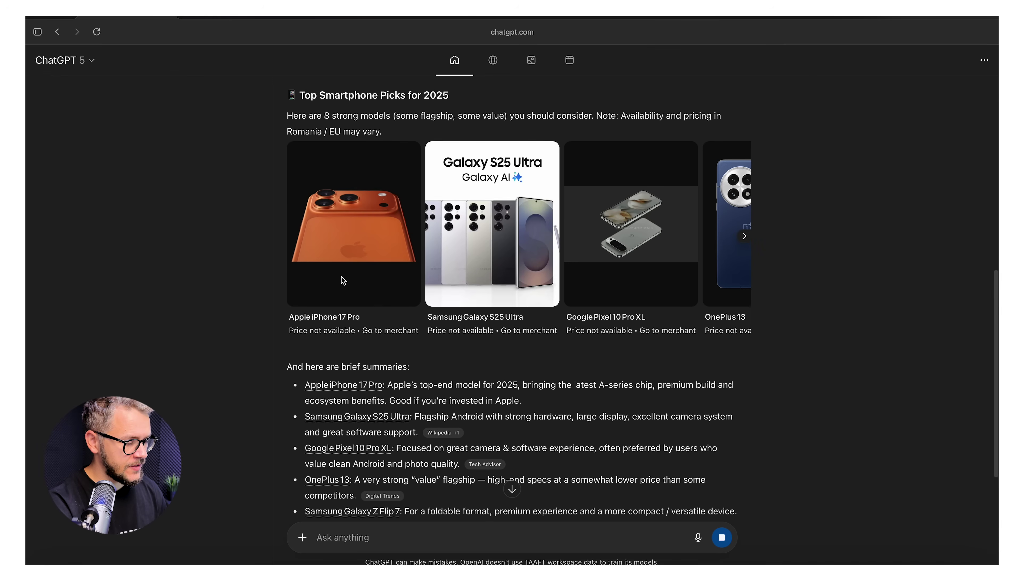
{"action": "scroll", "coordinate": [521, 289], "scroll_direction": "down", "scroll_amount": 8}
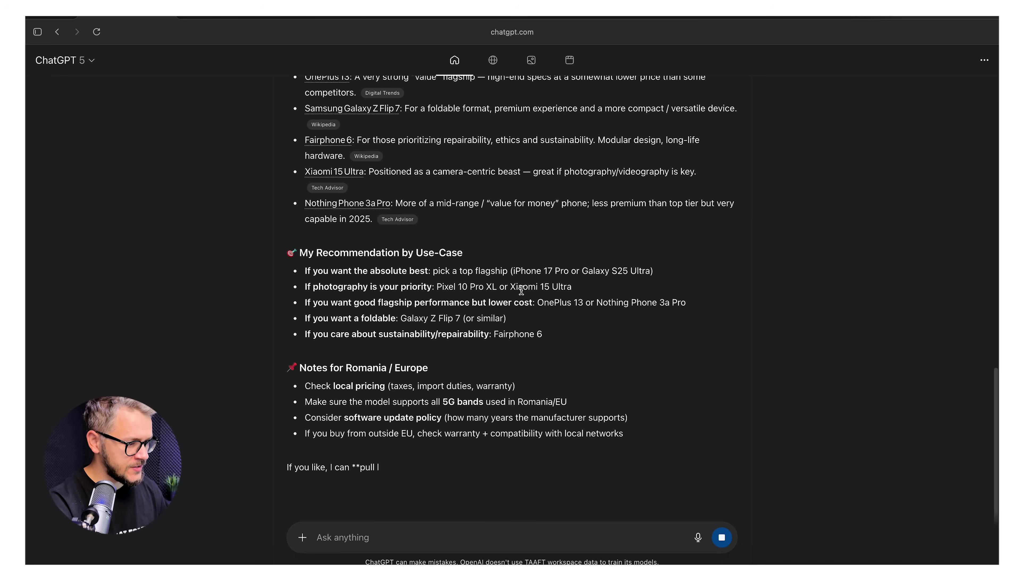
{"action": "scroll", "coordinate": [374, 329], "scroll_direction": "up", "scroll_amount": 20}
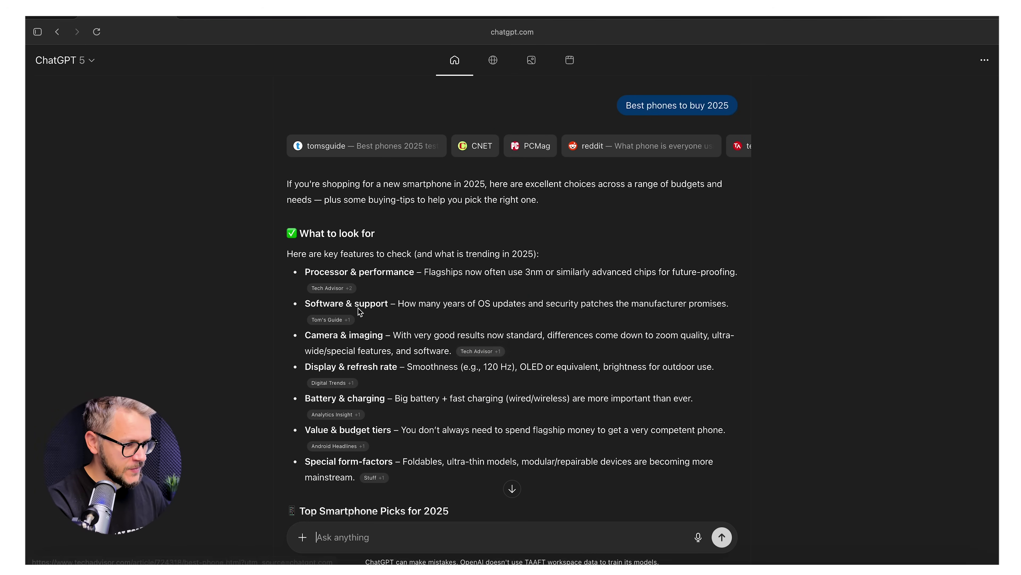
{"action": "mouse_move", "coordinate": [337, 322]}
{"action": "left_click", "coordinate": [337, 147]}
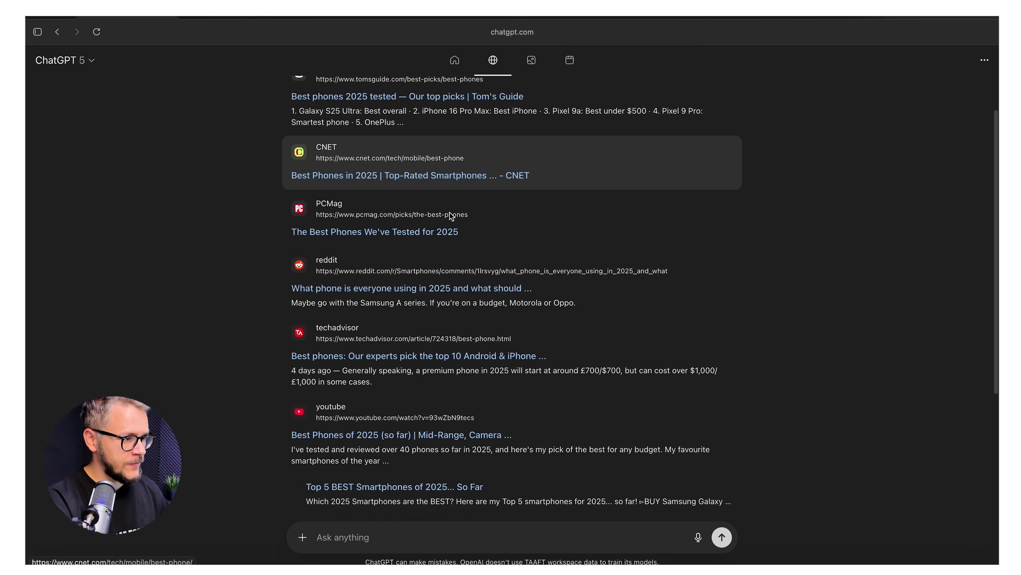
{"action": "scroll", "coordinate": [377, 326], "scroll_direction": "down", "scroll_amount": 7}
{"action": "scroll", "coordinate": [370, 329], "scroll_direction": "up", "scroll_amount": 7}
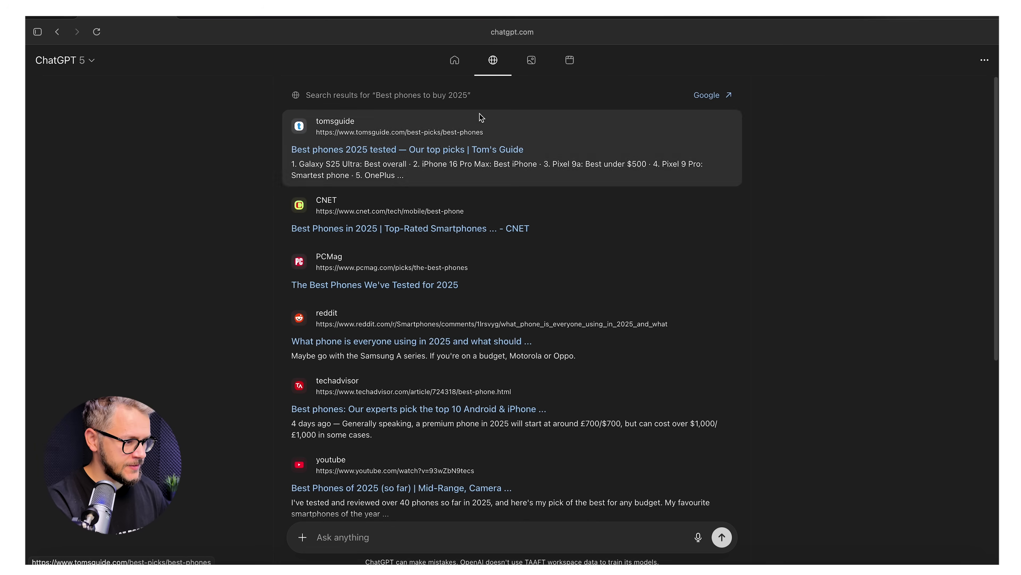
Browse the Images and Videos results for the phone search, then return to the written answer
{"action": "left_click", "coordinate": [532, 60]}
{"action": "scroll", "coordinate": [547, 386], "scroll_direction": "down", "scroll_amount": 7}
{"action": "scroll", "coordinate": [547, 387], "scroll_direction": "up", "scroll_amount": 7}
{"action": "left_click", "coordinate": [570, 60]}
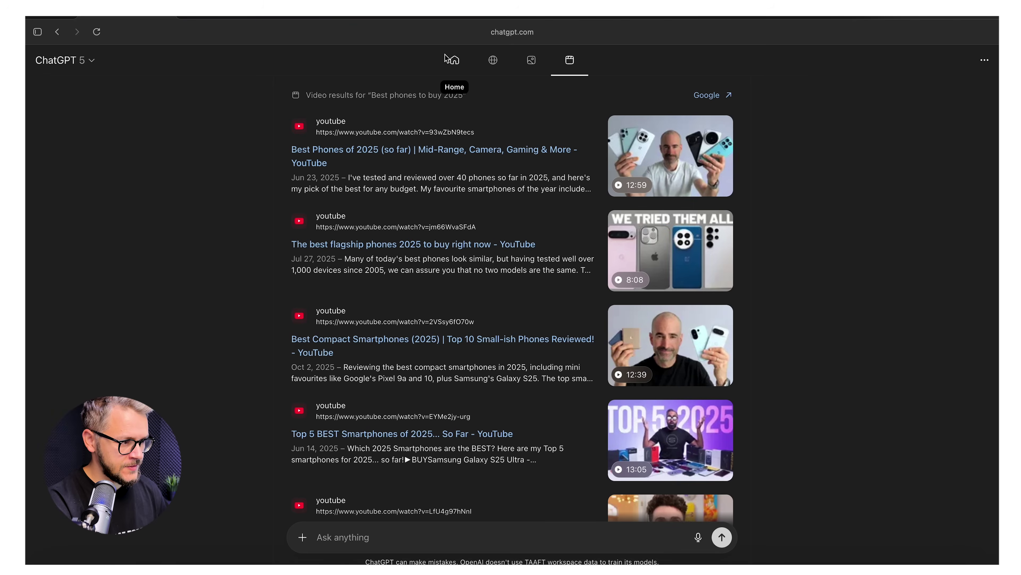
{"action": "left_click", "coordinate": [456, 62]}
Open the cited Reddit thread 'What phone is everyone using in 2025 and what should I get?' and scroll through it
{"action": "left_click", "coordinate": [618, 150]}
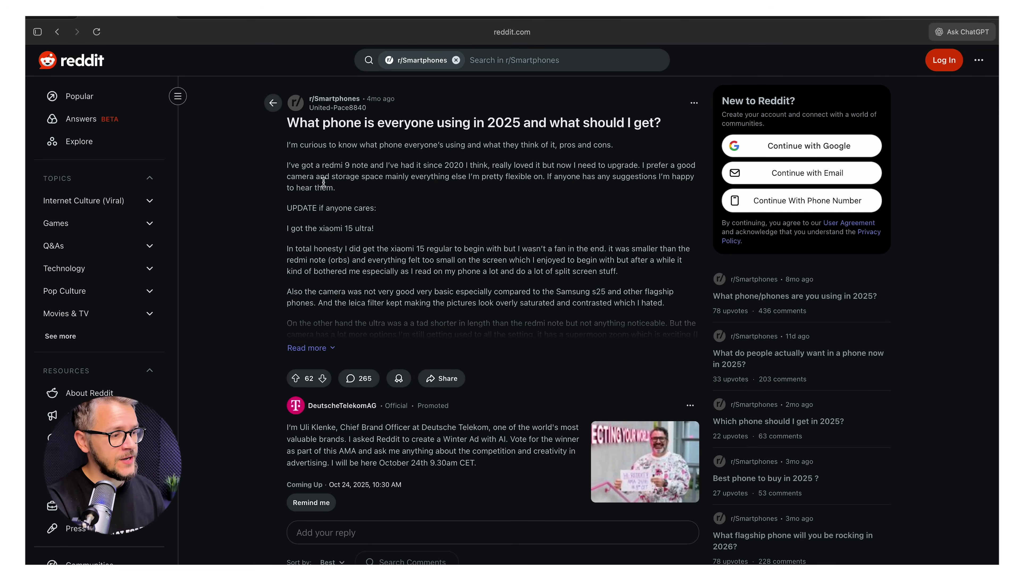
{"action": "left_click_drag", "start_coordinate": [289, 128], "coordinate": [642, 134]}
{"action": "left_click", "coordinate": [505, 141]}
{"action": "left_click", "coordinate": [657, 134]}
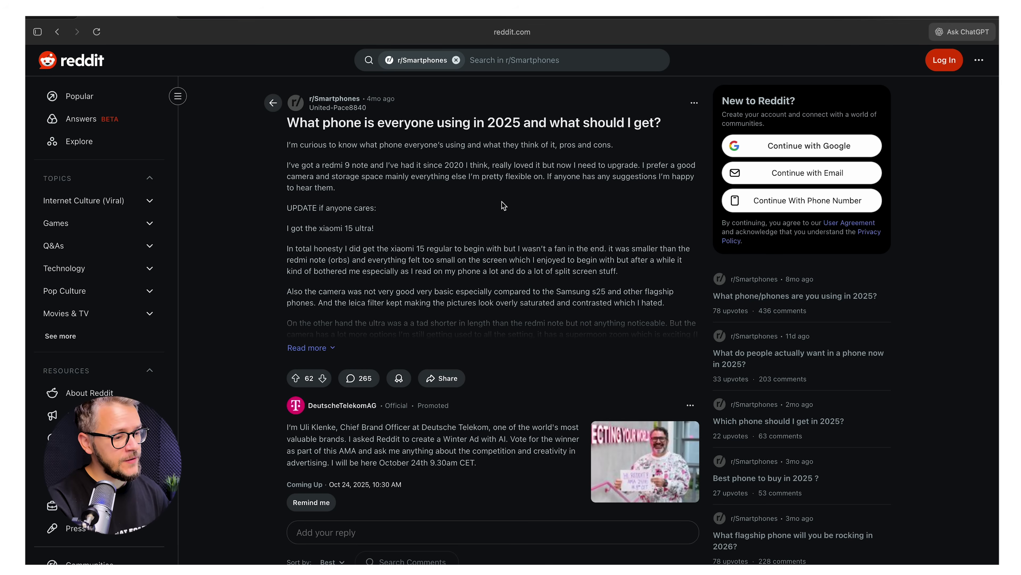
{"action": "scroll", "coordinate": [504, 206], "scroll_direction": "down", "scroll_amount": 15}
{"action": "scroll", "coordinate": [504, 206], "scroll_direction": "up", "scroll_amount": 10}
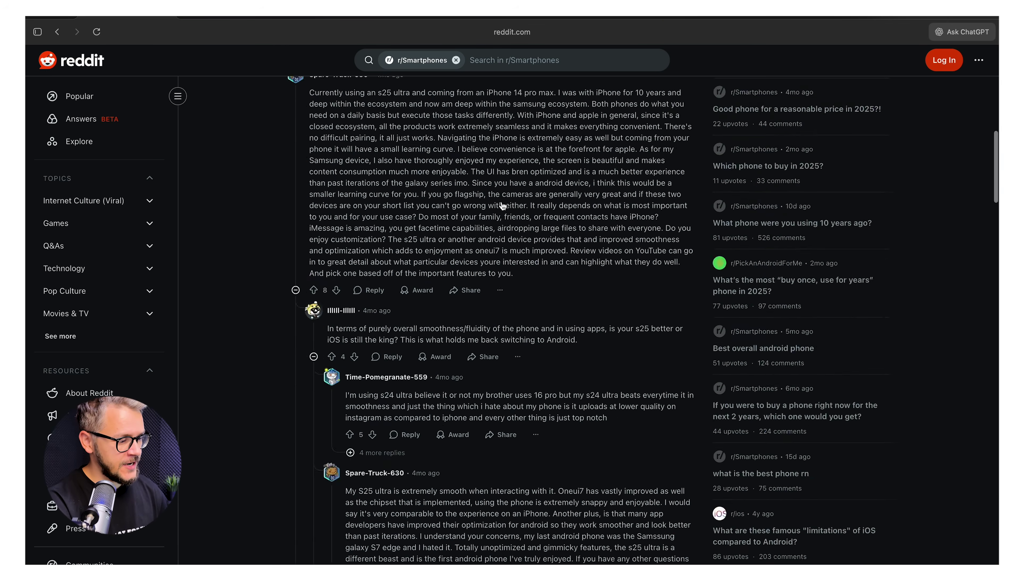
{"action": "scroll", "coordinate": [504, 206], "scroll_direction": "up", "scroll_amount": 8}
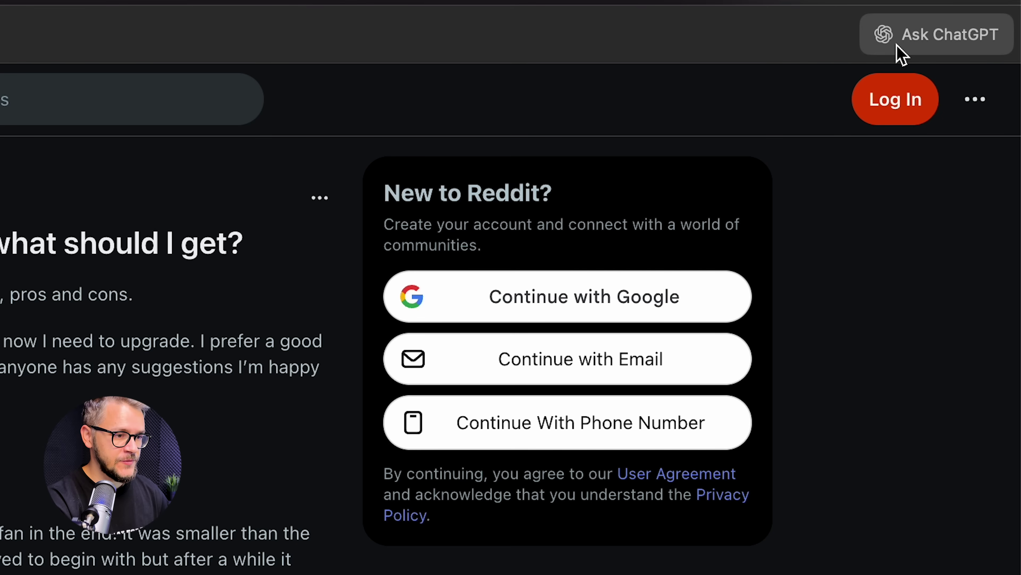
Ask the sidebar for the overall sentiment of the replies and highlight its largely positive verdict
{"action": "left_click", "coordinate": [923, 55]}
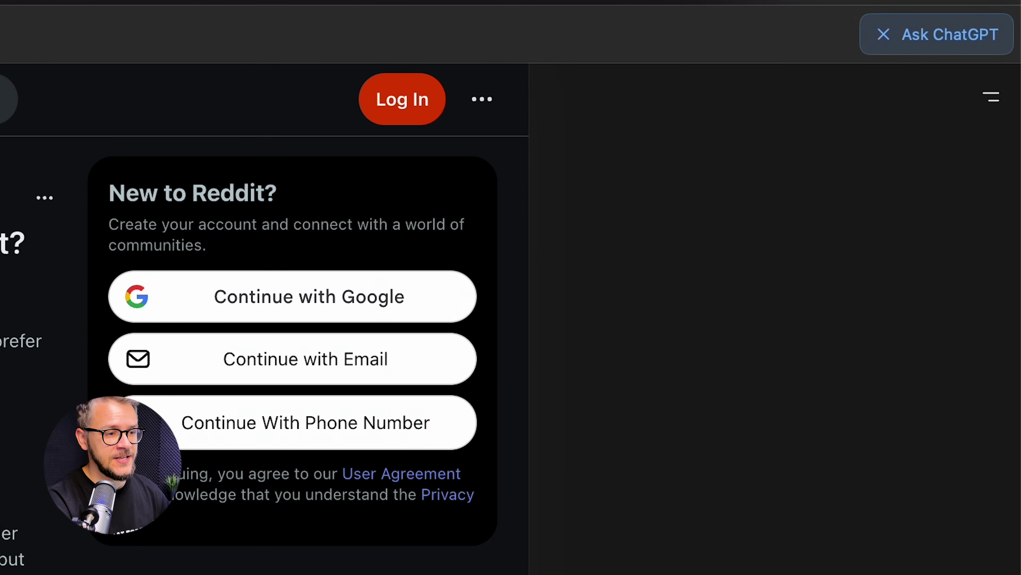
{"action": "left_click", "coordinate": [775, 464]}
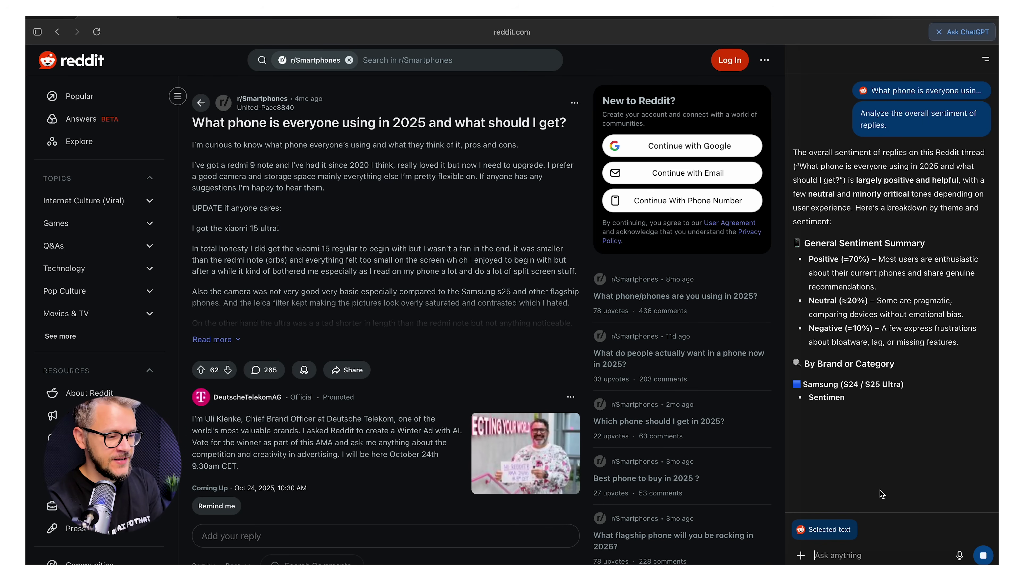
{"action": "scroll", "coordinate": [467, 386], "scroll_direction": "down", "scroll_amount": 5}
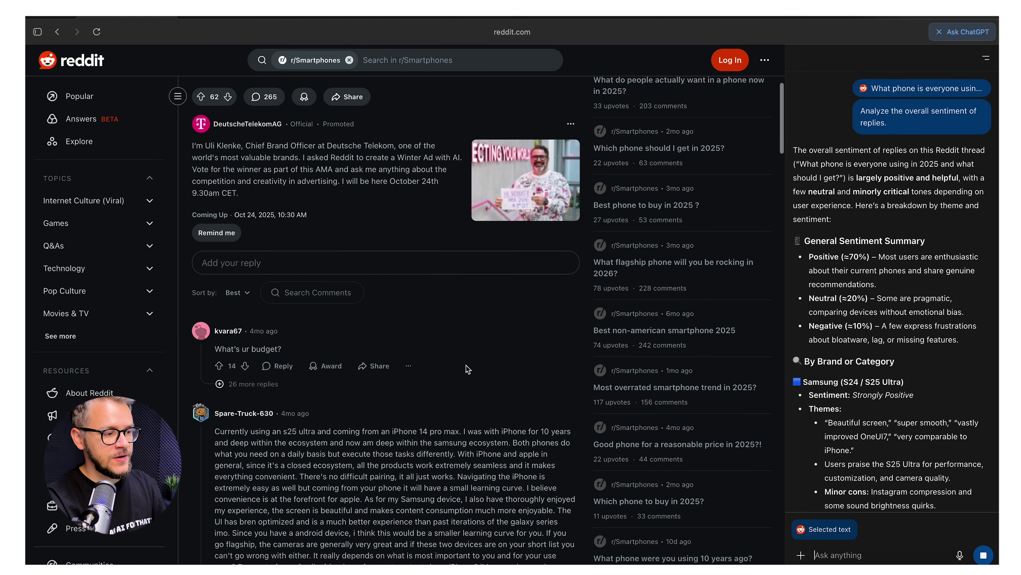
{"action": "left_click_drag", "start_coordinate": [802, 151], "coordinate": [916, 153]}
{"action": "left_click", "coordinate": [922, 154]}
{"action": "left_click_drag", "start_coordinate": [852, 178], "coordinate": [832, 217]}
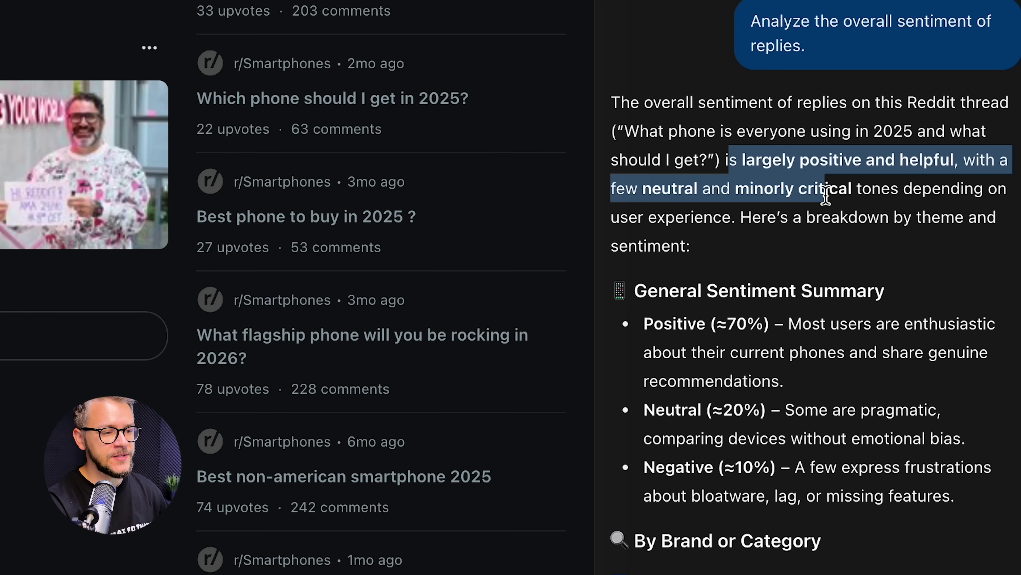
{"action": "left_click", "coordinate": [831, 209]}
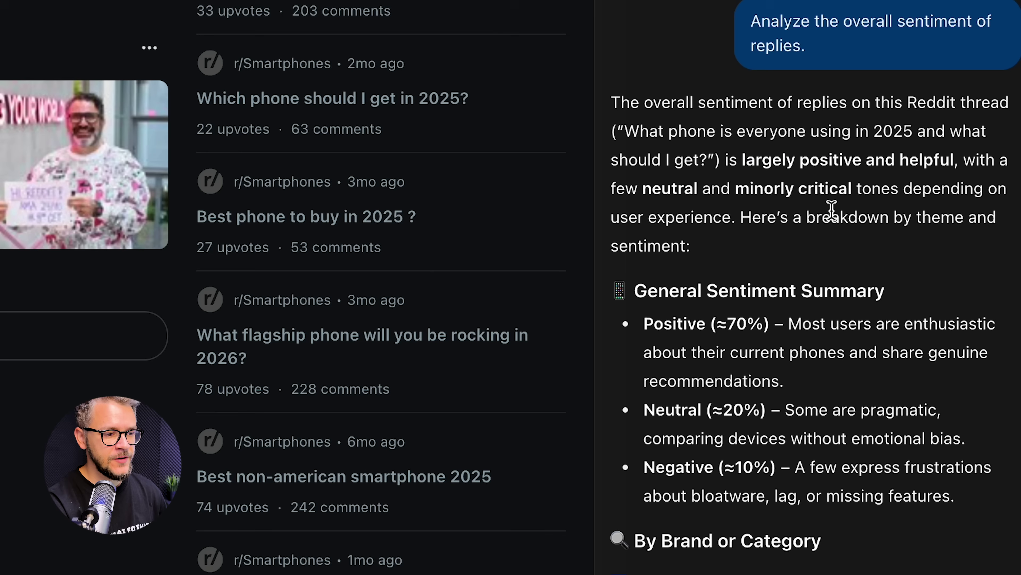
{"action": "left_click_drag", "start_coordinate": [746, 220], "coordinate": [870, 219]}
{"action": "left_click", "coordinate": [869, 218]}
Highlight the Positive ≈70%, Neutral ≈20%, Negative ≈10% split and Apple and Pixel brand sentiments
{"action": "left_click_drag", "start_coordinate": [644, 324], "coordinate": [769, 323]}
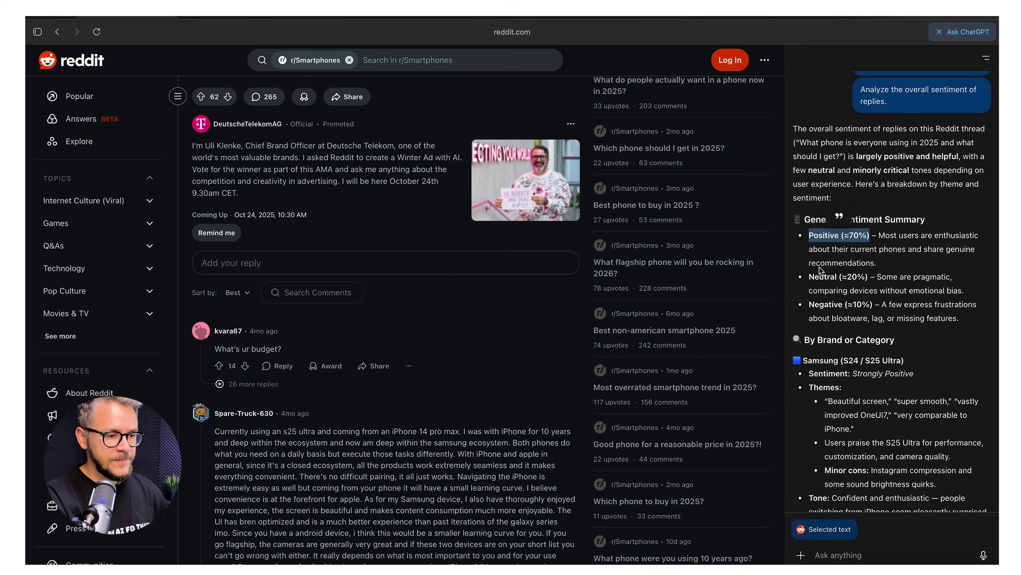
{"action": "left_click_drag", "start_coordinate": [807, 277], "coordinate": [898, 279]}
{"action": "left_click_drag", "start_coordinate": [807, 309], "coordinate": [896, 307]}
{"action": "scroll", "coordinate": [895, 307], "scroll_direction": "down", "scroll_amount": 5}
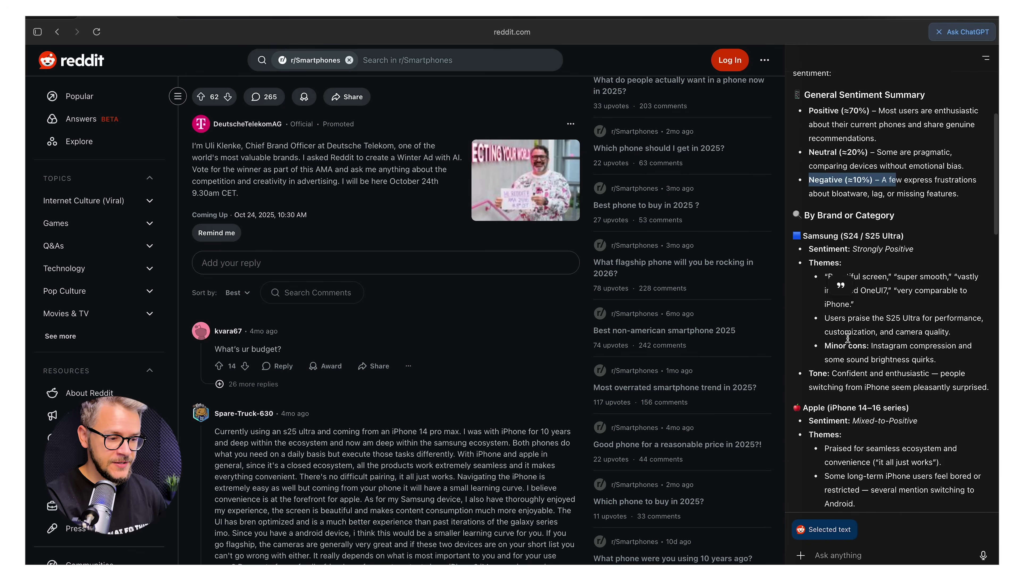
{"action": "left_click_drag", "start_coordinate": [795, 252], "coordinate": [907, 256]}
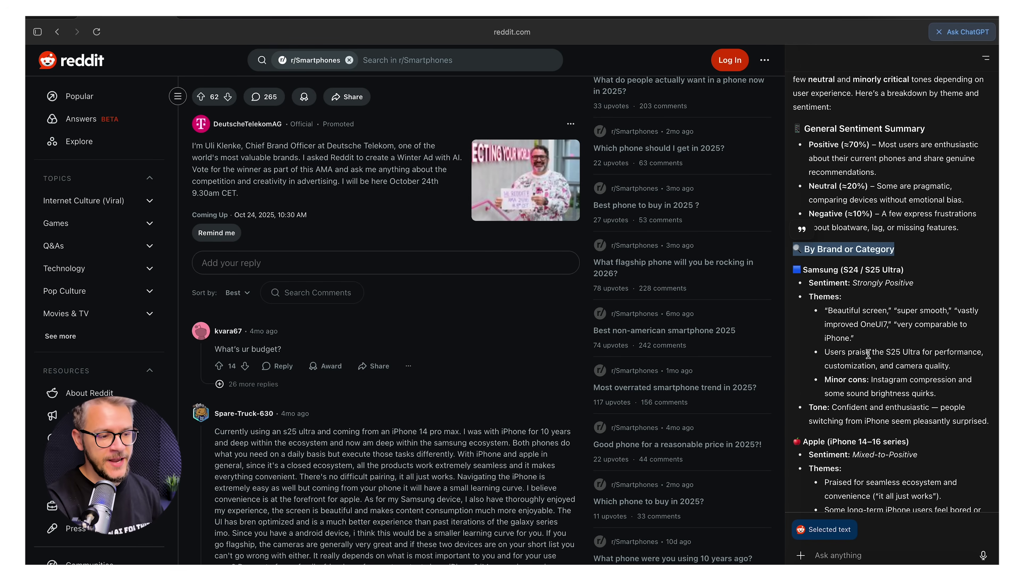
{"action": "scroll", "coordinate": [868, 354], "scroll_direction": "down", "scroll_amount": 5}
{"action": "left_click_drag", "start_coordinate": [814, 197], "coordinate": [931, 201]}
{"action": "left_click_drag", "start_coordinate": [814, 368], "coordinate": [918, 369]}
{"action": "scroll", "coordinate": [810, 372], "scroll_direction": "down", "scroll_amount": 20}
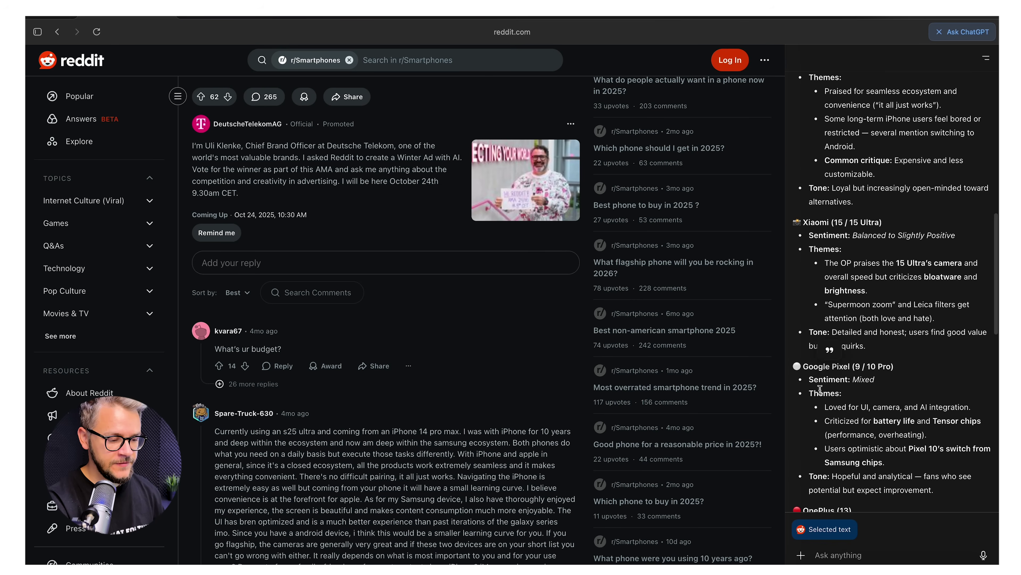
{"action": "left_click_drag", "start_coordinate": [809, 262], "coordinate": [905, 262]}
{"action": "scroll", "coordinate": [848, 269], "scroll_direction": "up", "scroll_amount": 20}
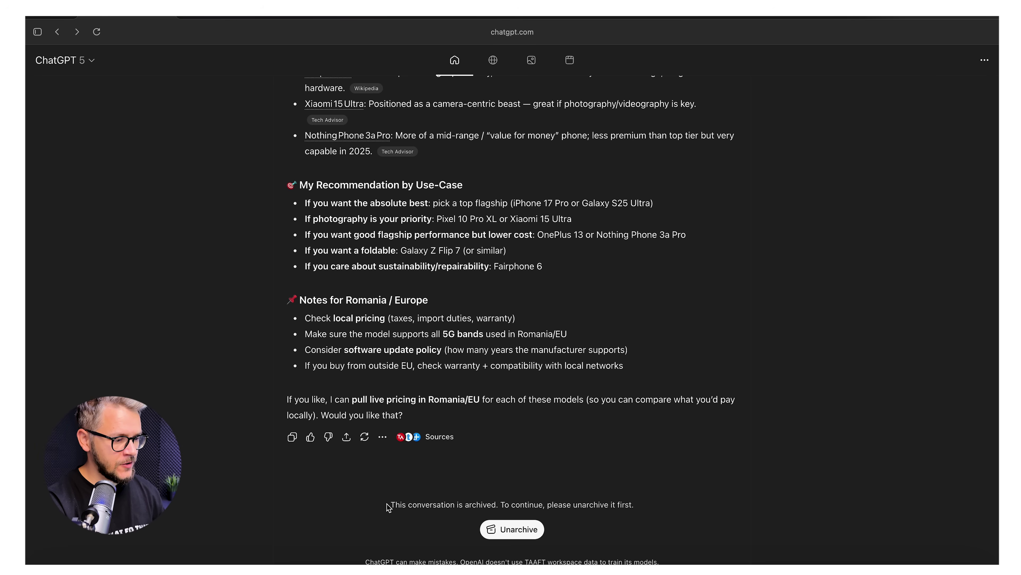
Note the archived-chat notice and open a new tab to ask 'apple iphone 17 pro vs samsung s25'
{"action": "left_click_drag", "start_coordinate": [395, 503], "coordinate": [624, 505]}
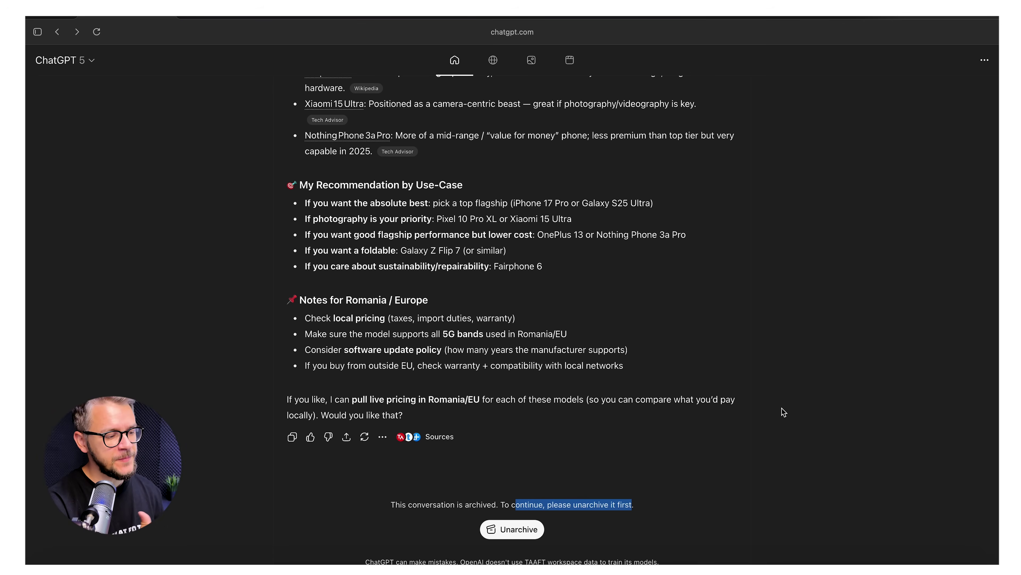
{"action": "key", "text": "super+t"}
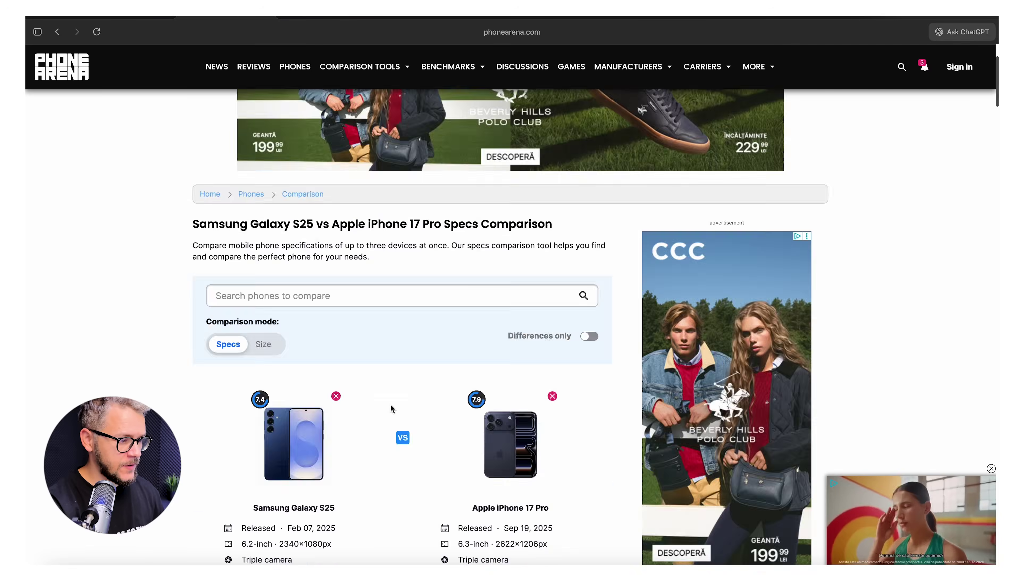
Ask the sidebar 'who has the better camera?' beside the PhoneArena comparison
{"action": "scroll", "coordinate": [390, 404], "scroll_direction": "down", "scroll_amount": 15}
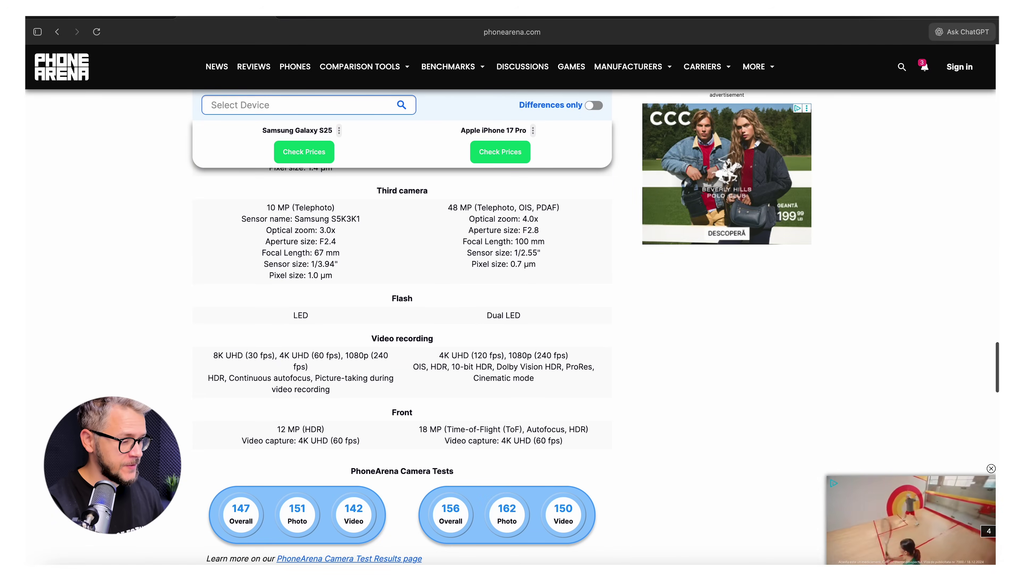
{"action": "left_click", "coordinate": [964, 32]}
{"action": "type", "text": "who has the bet"}
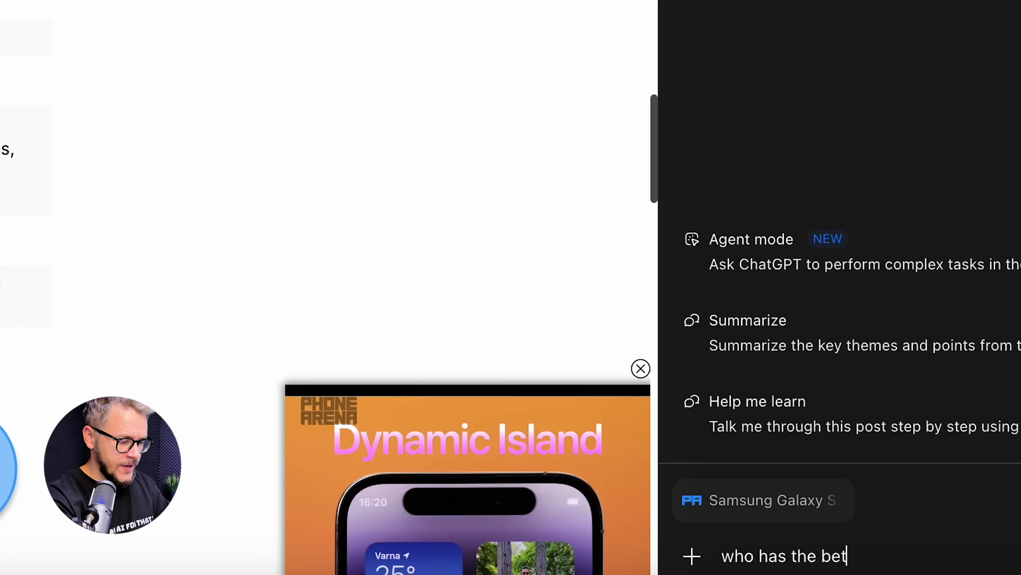
{"action": "type", "text": "ter camera?"}
{"action": "key", "text": "Return"}
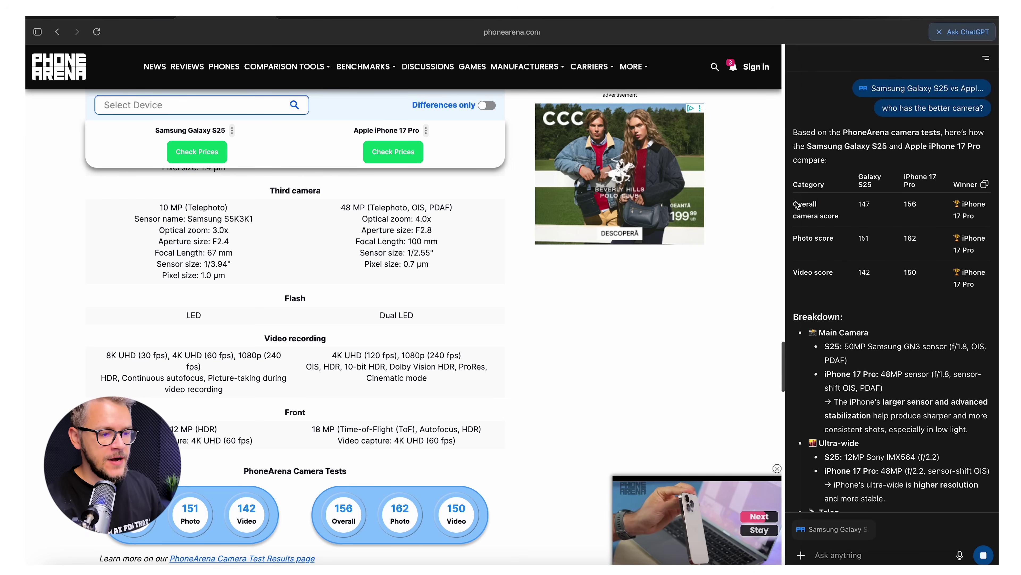
Highlight the camera score table: Overall camera score, column headers, and the Video score row
{"action": "left_click_drag", "start_coordinate": [793, 204], "coordinate": [839, 217]}
{"action": "left_click", "coordinate": [863, 180]}
{"action": "left_click_drag", "start_coordinate": [862, 180], "coordinate": [884, 201]}
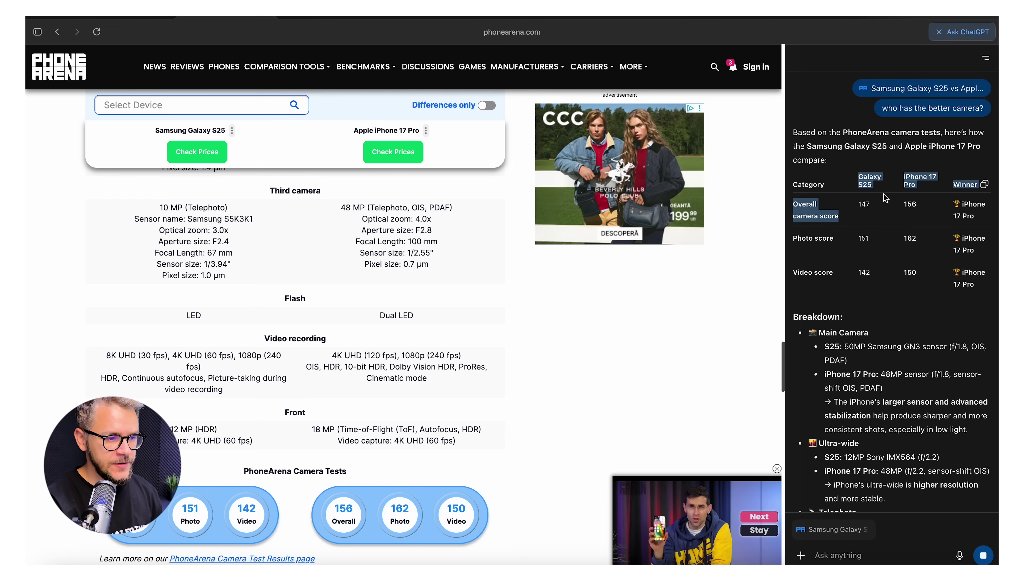
{"action": "left_click", "coordinate": [876, 205]}
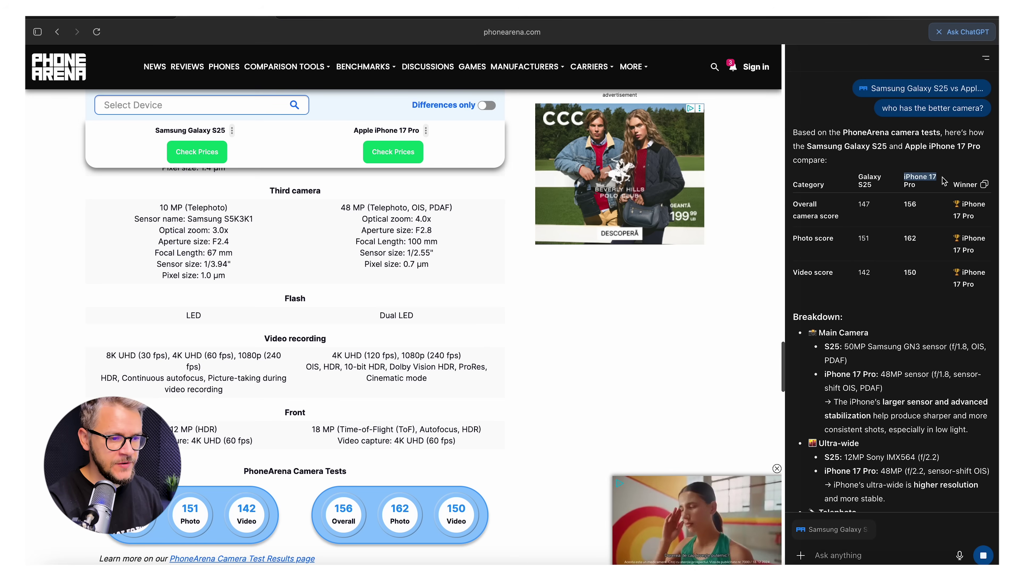
{"action": "left_click_drag", "start_coordinate": [944, 184], "coordinate": [937, 199]}
{"action": "left_click", "coordinate": [918, 205]}
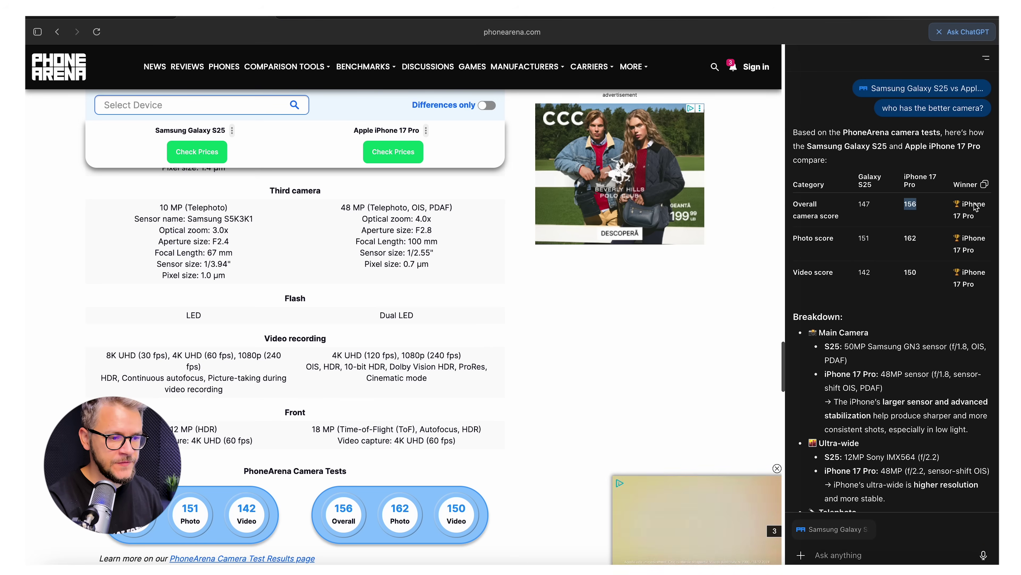
{"action": "left_click", "coordinate": [983, 224]}
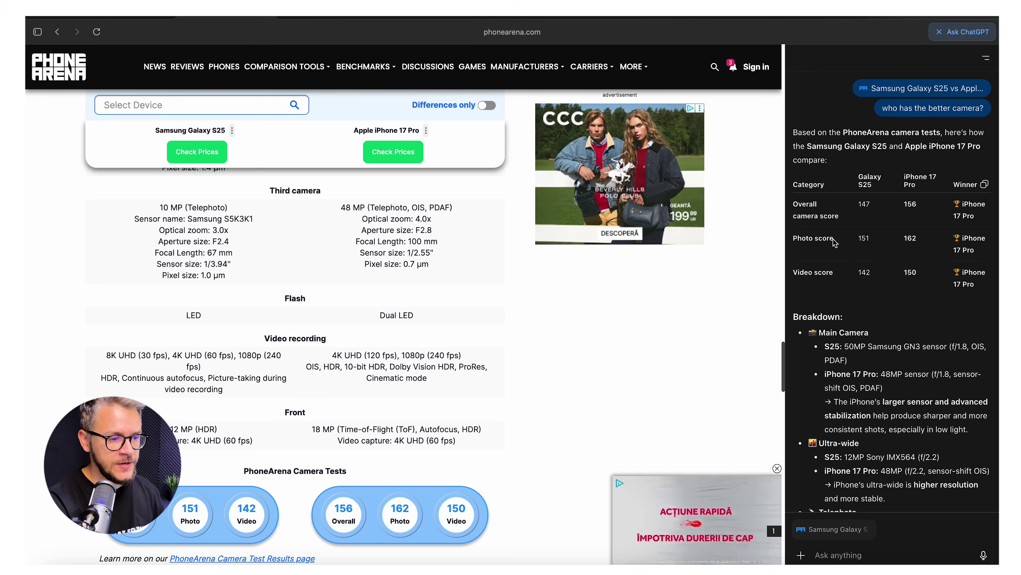
{"action": "scroll", "coordinate": [798, 241], "scroll_direction": "down", "scroll_amount": 1}
{"action": "left_click_drag", "start_coordinate": [799, 255], "coordinate": [921, 252]}
{"action": "left_click", "coordinate": [971, 273]}
Scroll the answer down to the Verdict line favouring the iPhone 17 Pro and select it
{"action": "scroll", "coordinate": [846, 344], "scroll_direction": "down", "scroll_amount": 2}
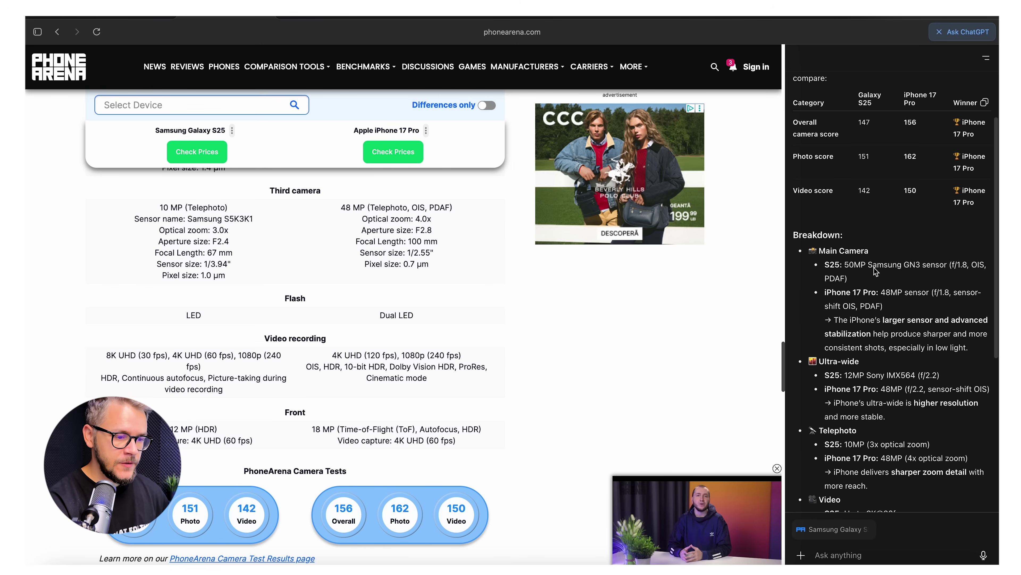
{"action": "left_click_drag", "start_coordinate": [849, 264], "coordinate": [971, 263]}
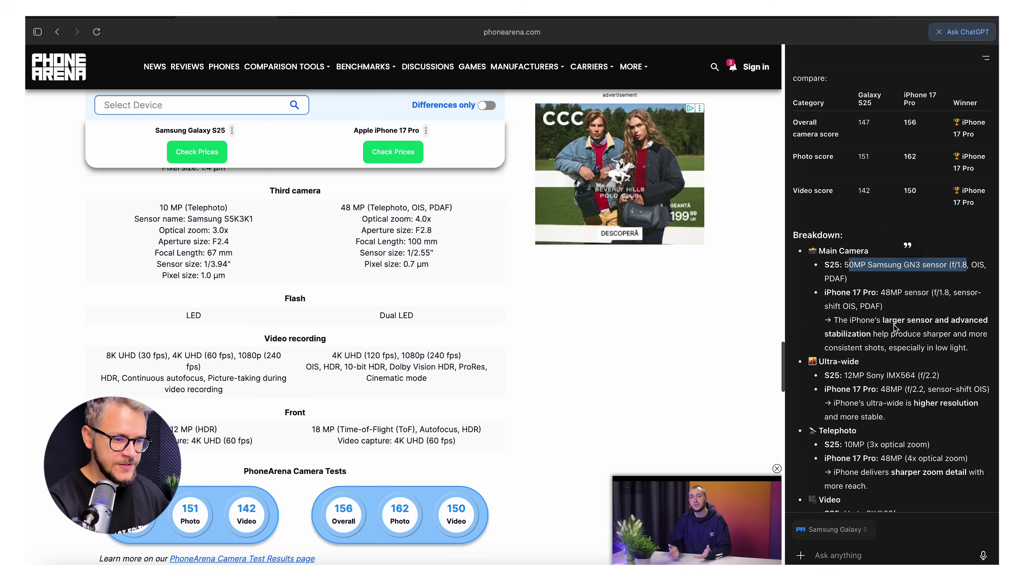
{"action": "scroll", "coordinate": [893, 328], "scroll_direction": "down", "scroll_amount": 9}
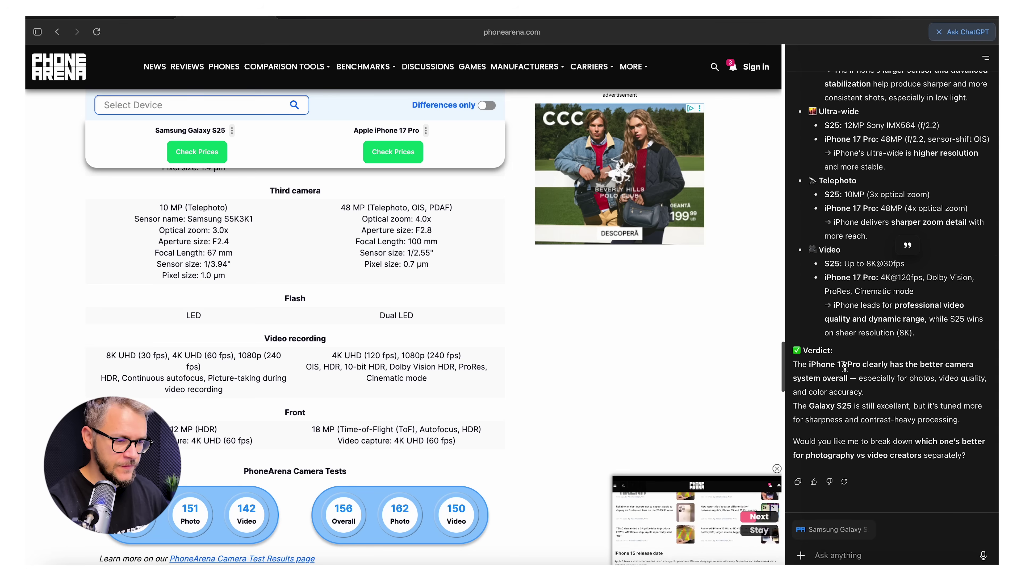
{"action": "scroll", "coordinate": [847, 354], "scroll_direction": "down", "scroll_amount": 1}
{"action": "triple_click", "coordinate": [852, 327]}
{"action": "scroll", "coordinate": [276, 358], "scroll_direction": "up", "scroll_amount": 20}
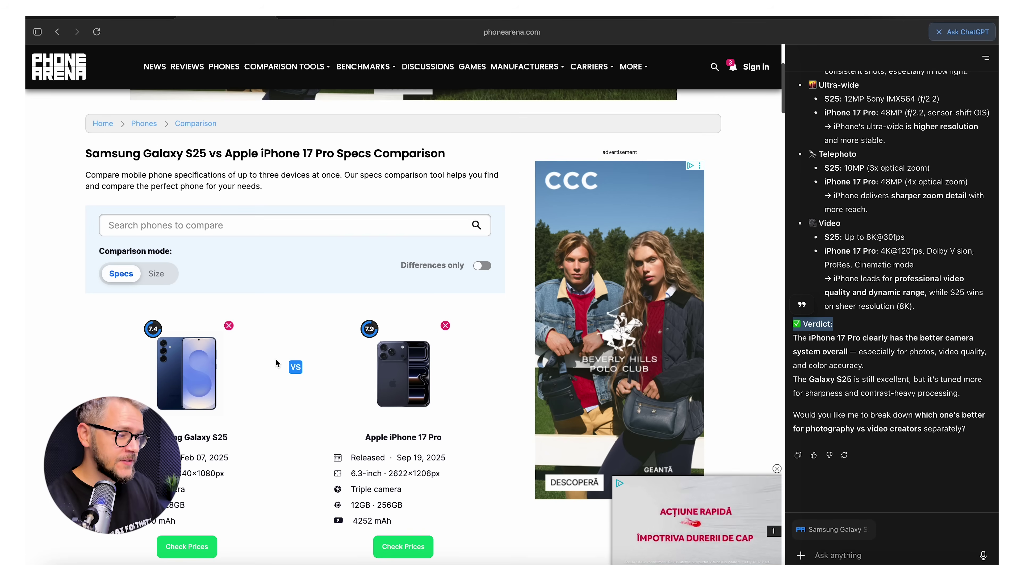
{"action": "scroll", "coordinate": [288, 413], "scroll_direction": "down", "scroll_amount": 6}
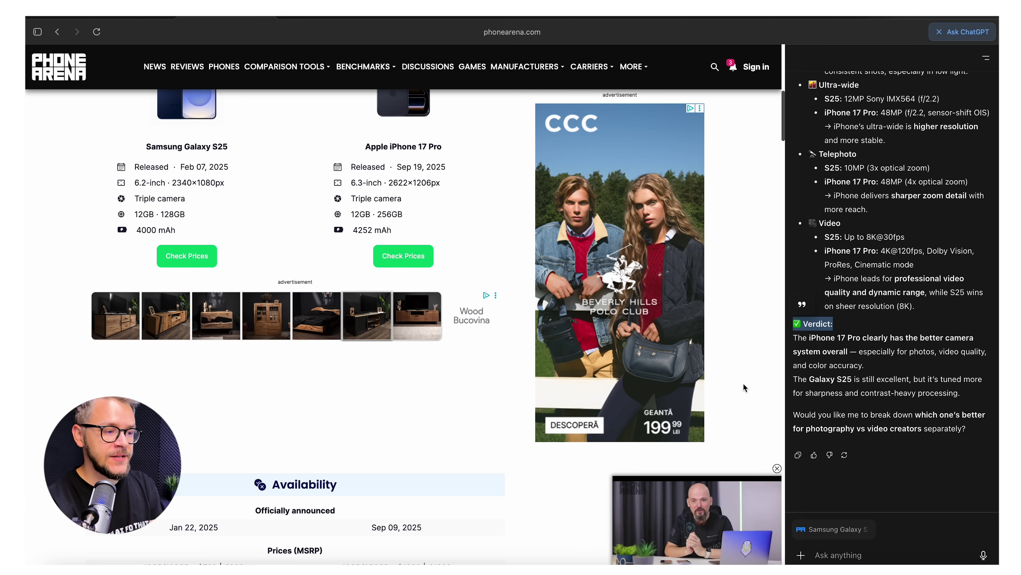
Send the question about the best YouTube cameras under $1,000
{"action": "mouse_move", "coordinate": [636, 386]}
{"action": "scroll", "coordinate": [636, 387], "scroll_direction": "up", "scroll_amount": 2}
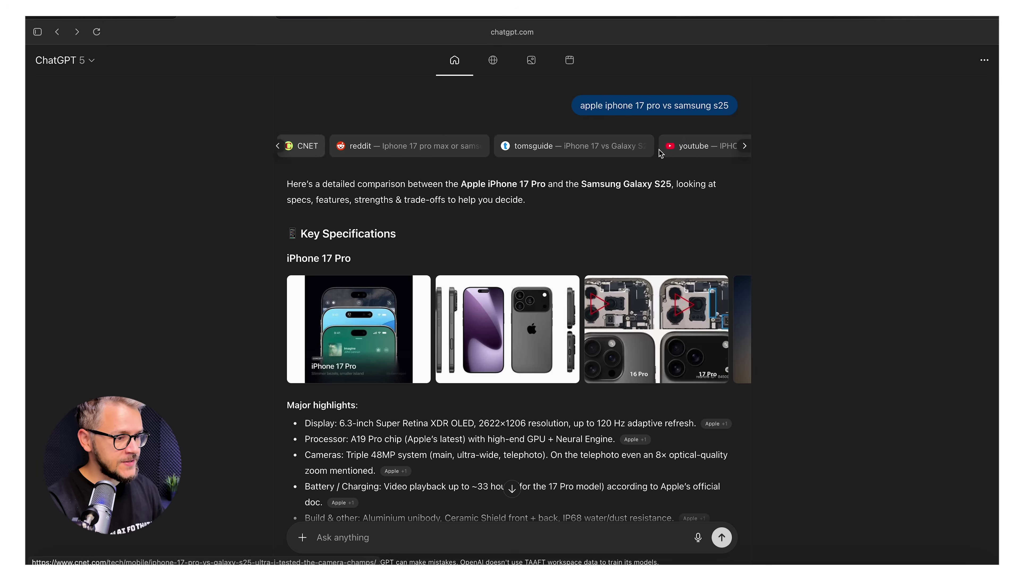
{"action": "mouse_move", "coordinate": [621, 148]}
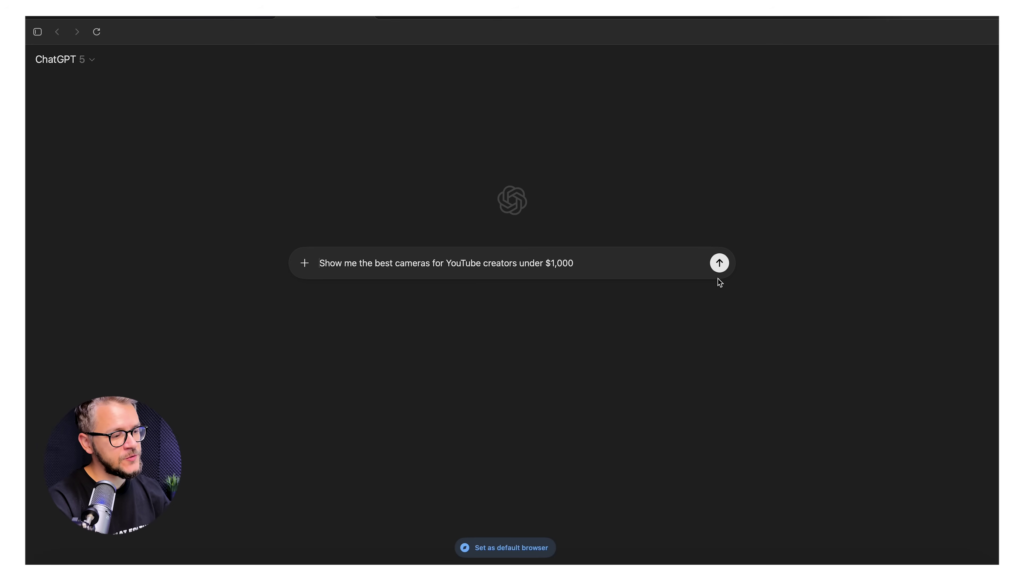
{"action": "left_click", "coordinate": [721, 268]}
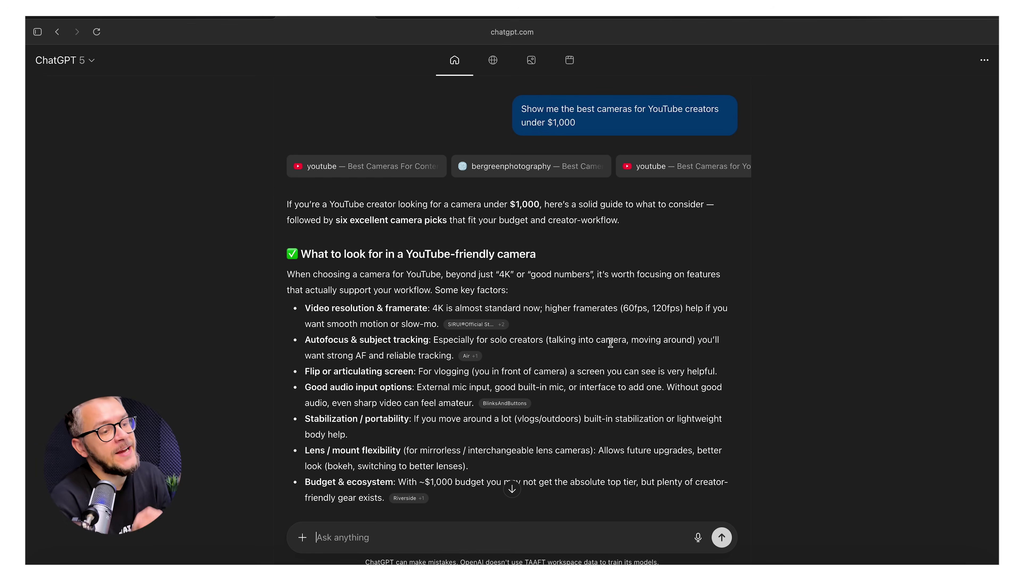
Ask for a Canon R50 vs Sony ZV-E10 vlogging comparison
{"action": "scroll", "coordinate": [611, 343], "scroll_direction": "down", "scroll_amount": 3}
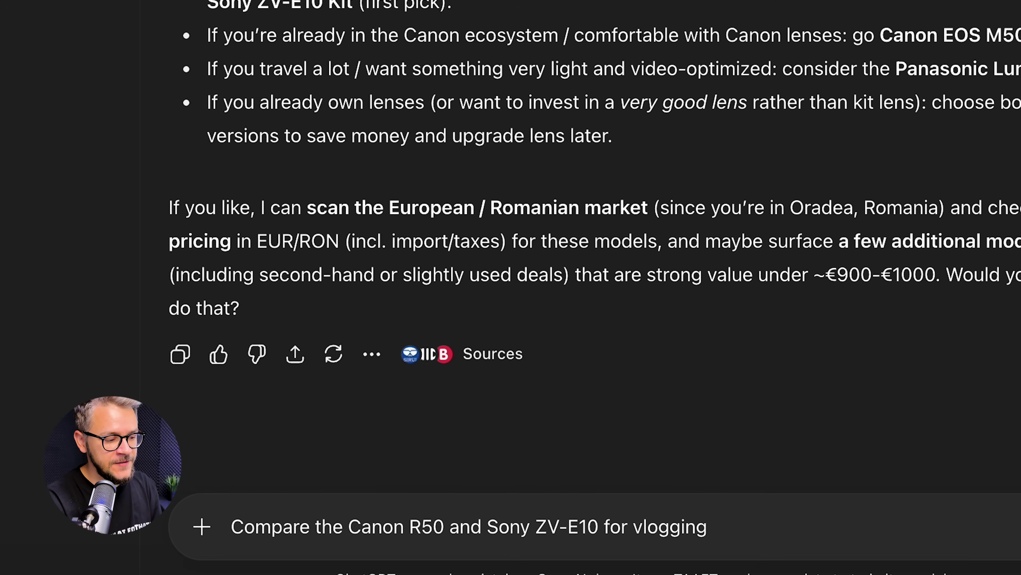
{"action": "key", "text": "Return"}
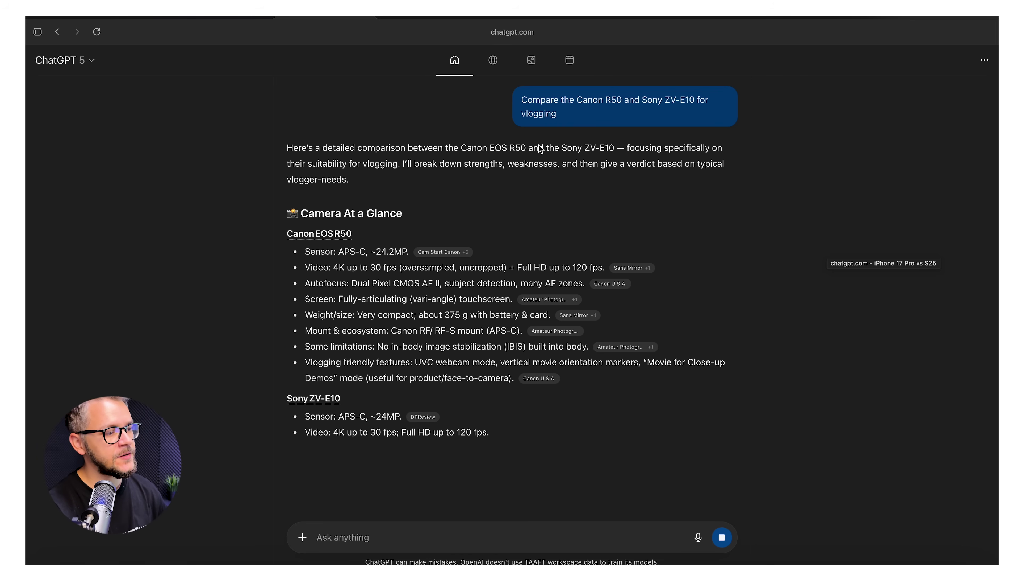
{"action": "scroll", "coordinate": [599, 308], "scroll_direction": "down", "scroll_amount": 10}
Open the cited TechRadar camera guide, then the Amateur Photographer Canon EOS R50 review source
{"action": "left_click", "coordinate": [503, 371]}
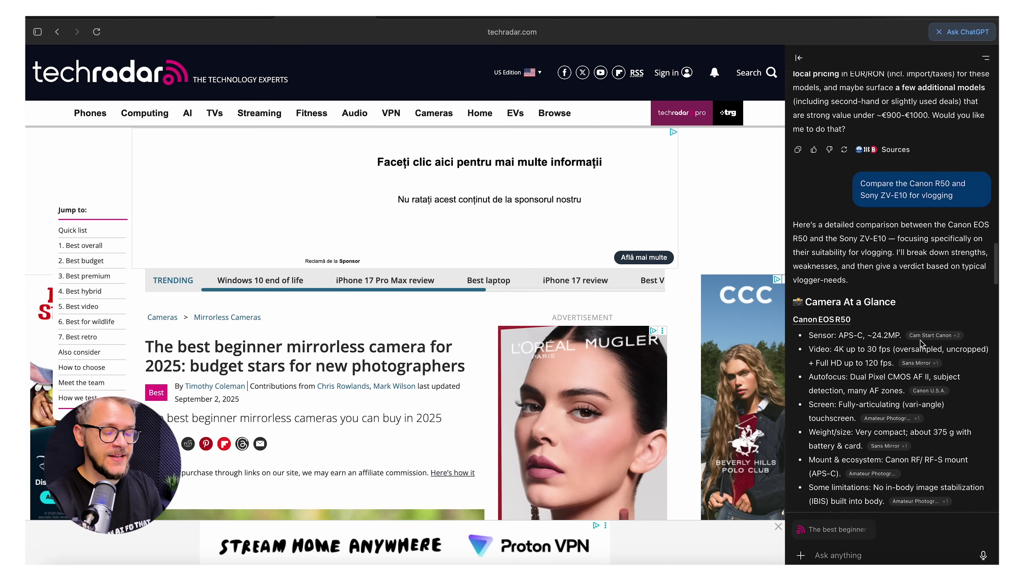
{"action": "scroll", "coordinate": [475, 331], "scroll_direction": "down", "scroll_amount": 10}
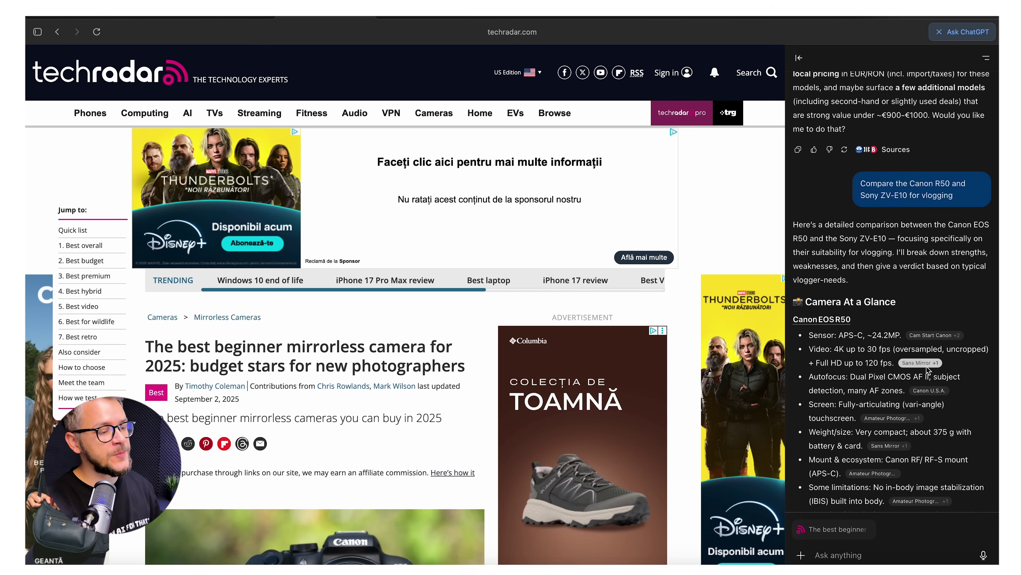
{"action": "mouse_move", "coordinate": [921, 362]}
{"action": "scroll", "coordinate": [905, 462], "scroll_direction": "down", "scroll_amount": 5}
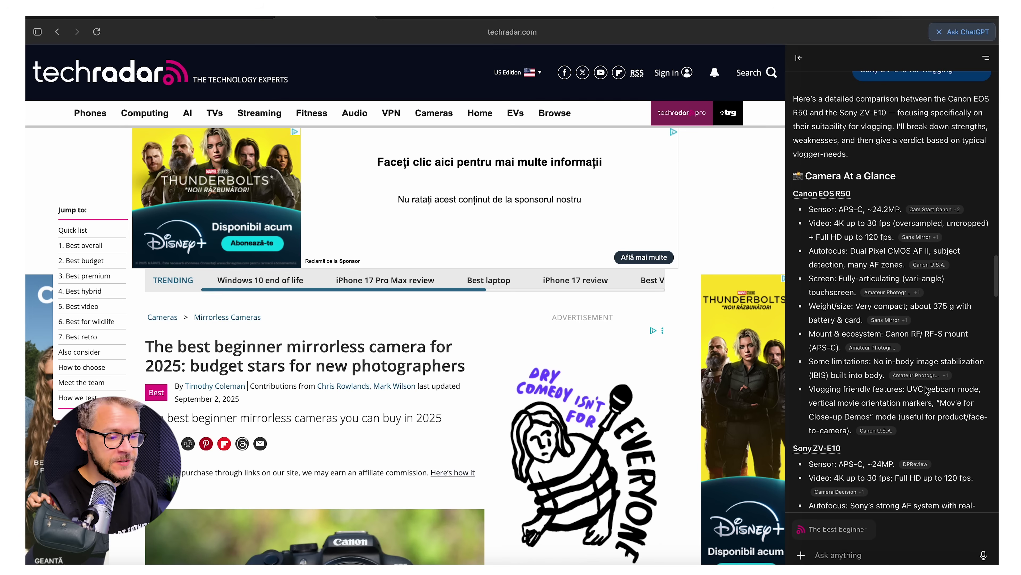
{"action": "left_click", "coordinate": [913, 375]}
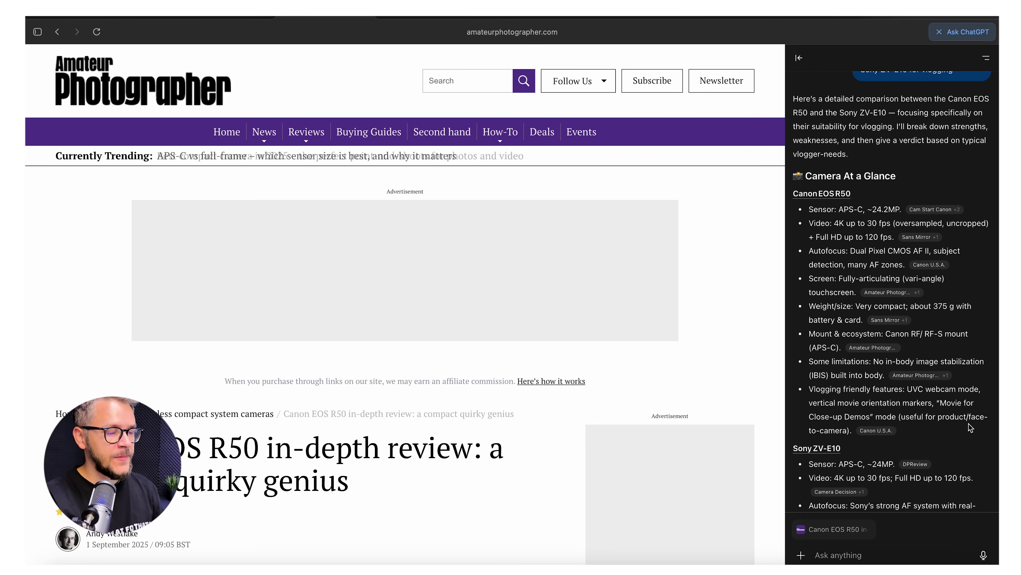
{"action": "mouse_move", "coordinate": [883, 328]}
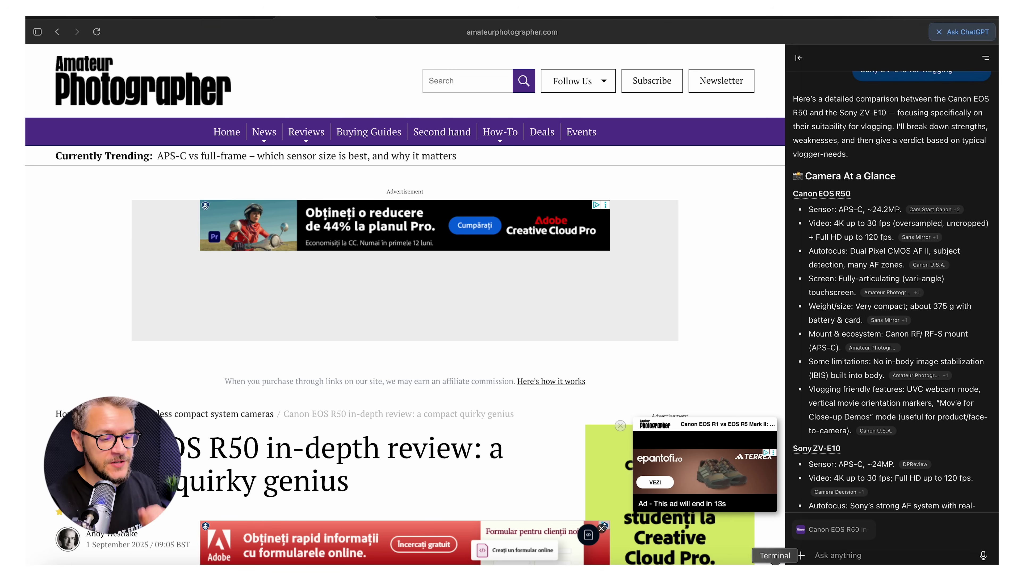
{"action": "scroll", "coordinate": [597, 442], "scroll_direction": "down", "scroll_amount": 3}
{"action": "scroll", "coordinate": [597, 442], "scroll_direction": "down", "scroll_amount": 5}
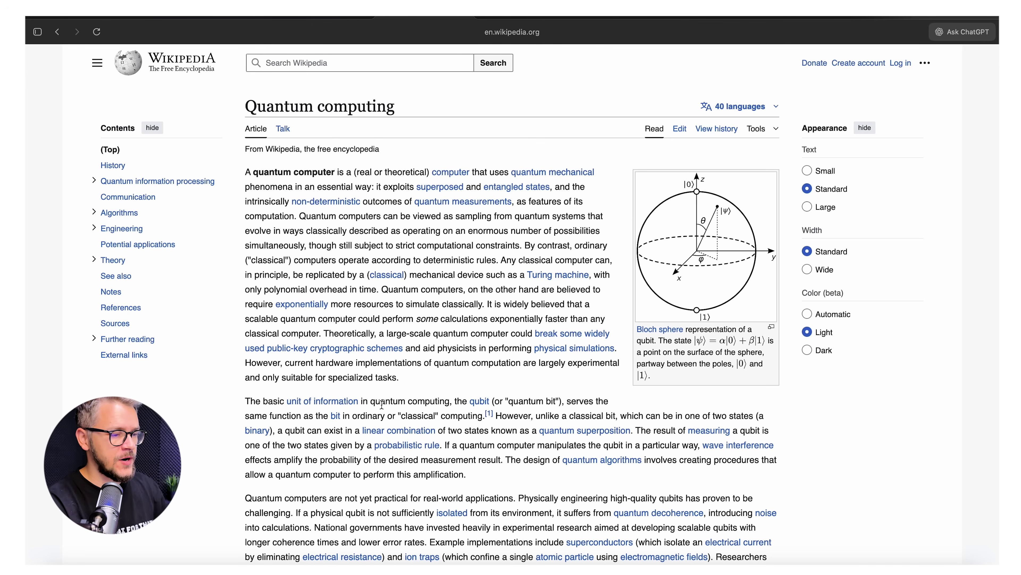
Scroll to the Skepticism section, select its text, and open the ChatGPT sidebar beside it
{"action": "scroll", "coordinate": [381, 404], "scroll_direction": "down", "scroll_amount": 20}
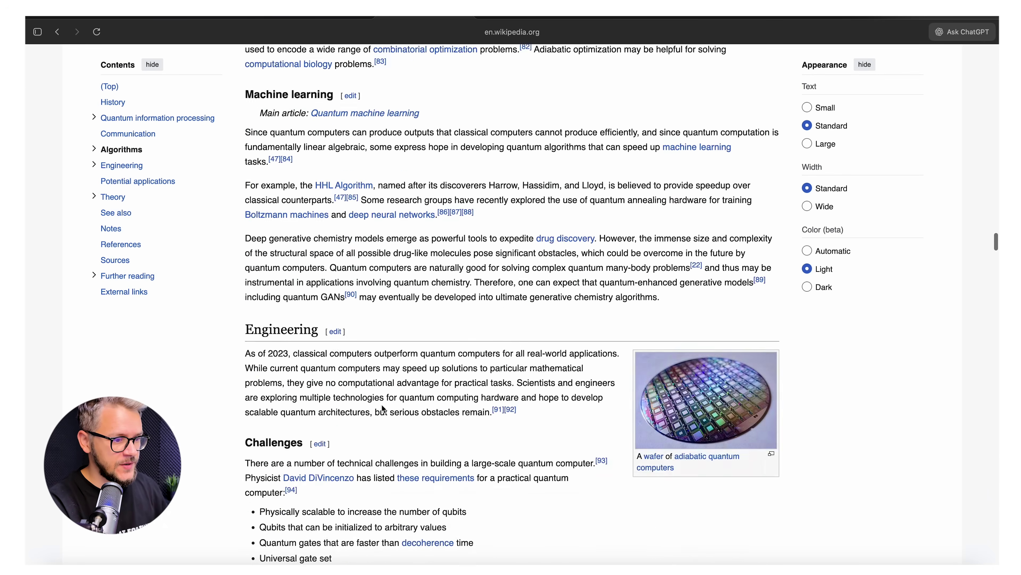
{"action": "scroll", "coordinate": [383, 406], "scroll_direction": "down", "scroll_amount": 20}
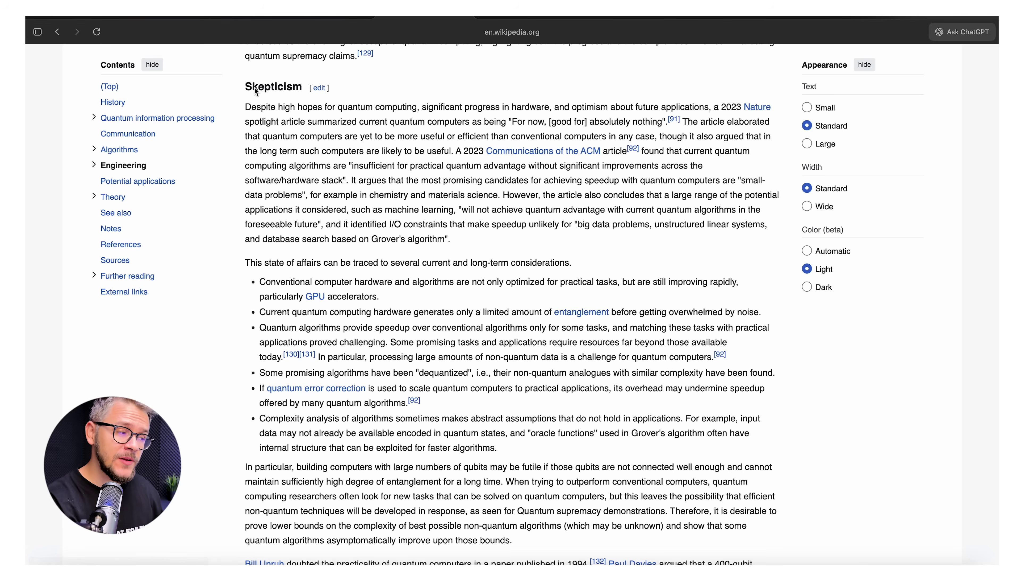
{"action": "left_click_drag", "start_coordinate": [245, 86], "coordinate": [507, 433]}
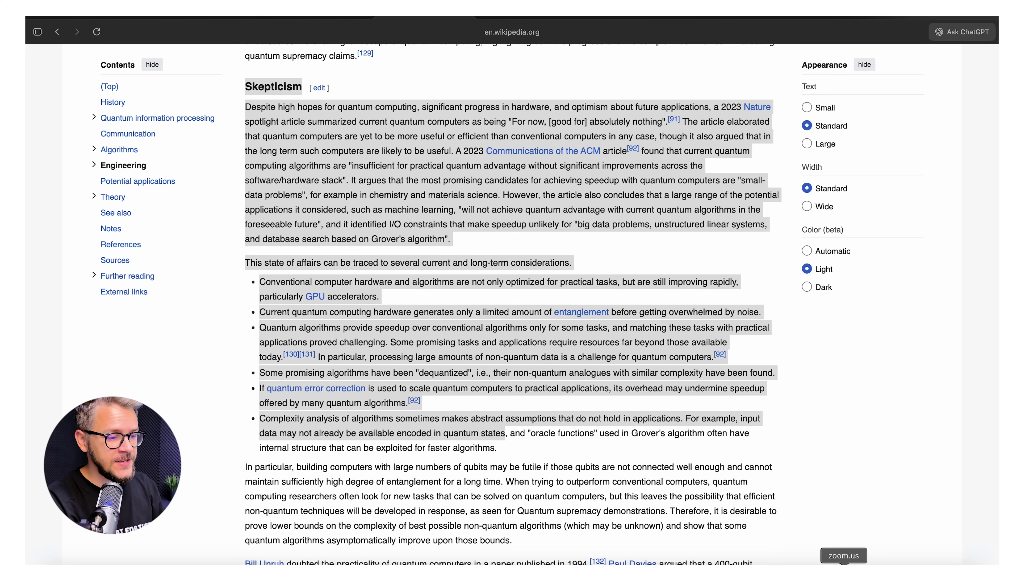
{"action": "left_click", "coordinate": [958, 26]}
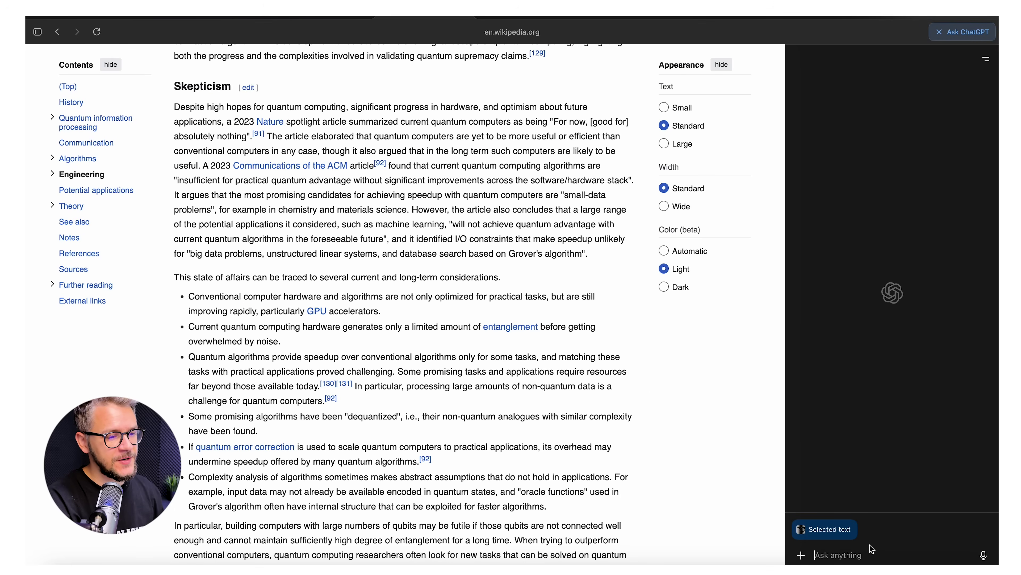
Ask the sidebar to 'summarize this page to a 12 year old'
{"action": "type", "text": "summarize this page to a 12 year old"}
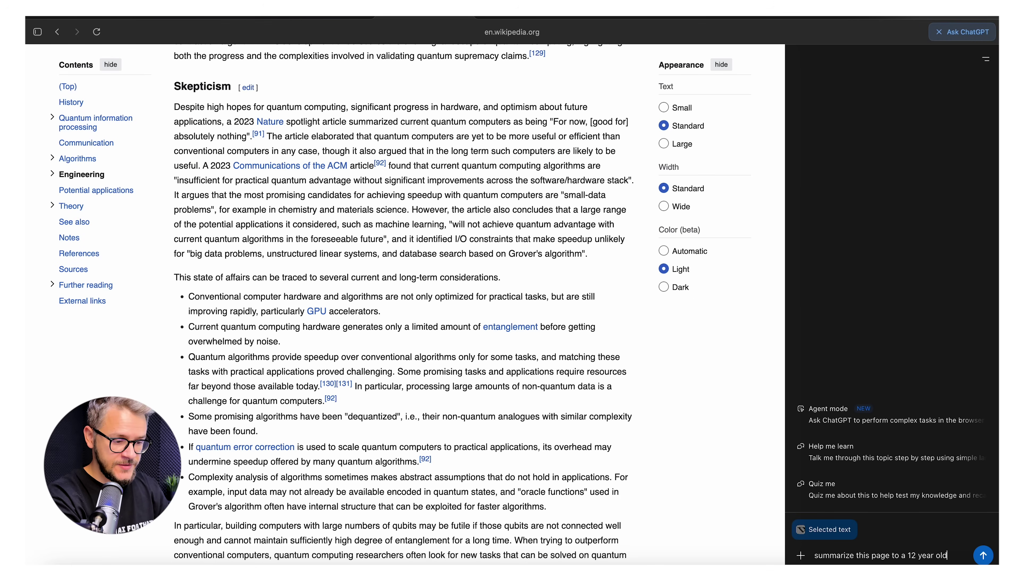
{"action": "key", "text": "Return"}
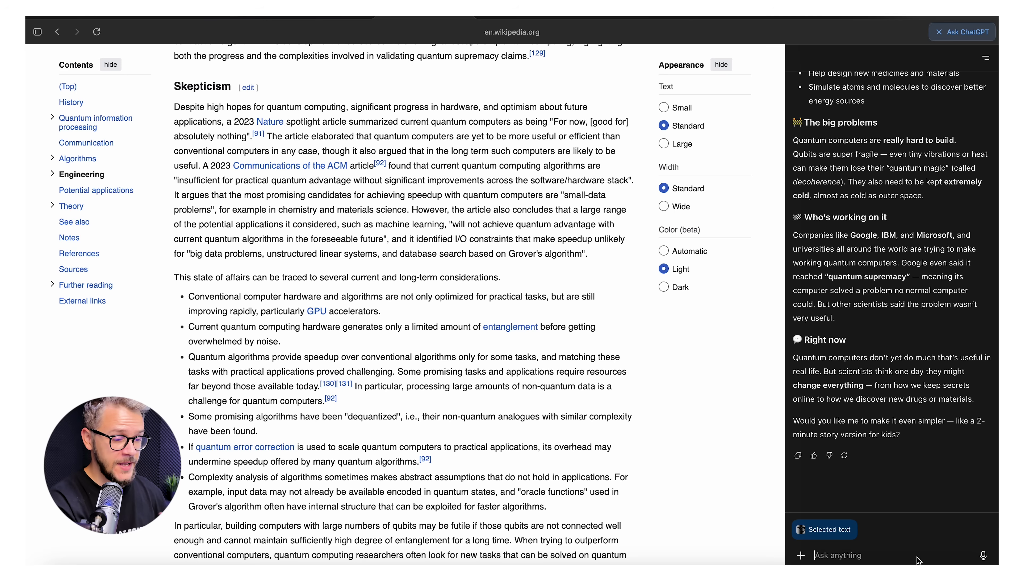
Switch the chat to image creation and send a request for an image of this page
{"action": "left_click", "coordinate": [801, 555]}
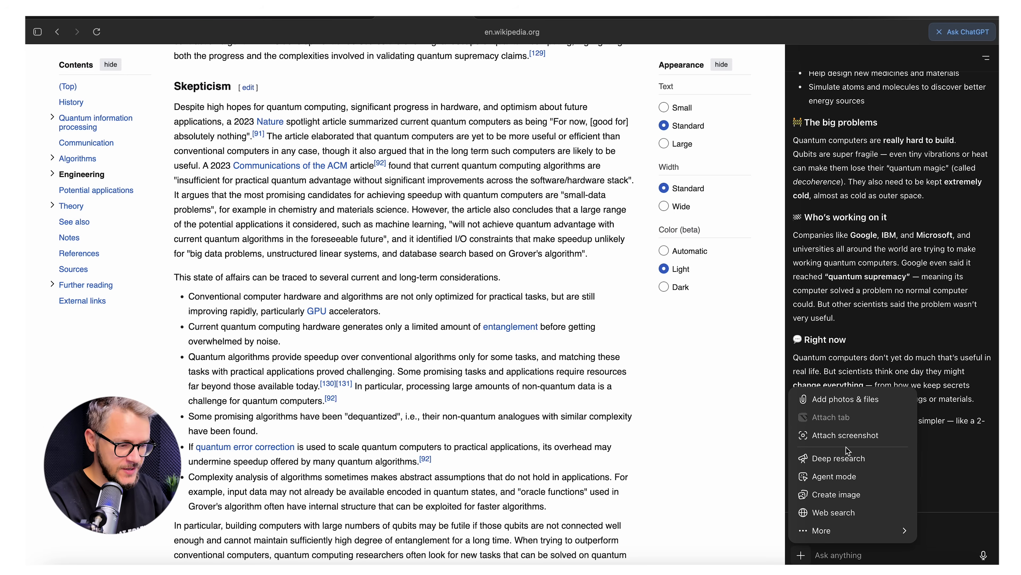
{"action": "left_click", "coordinate": [836, 494]}
{"action": "type", "text": "Create a image based on the contents of this page"}
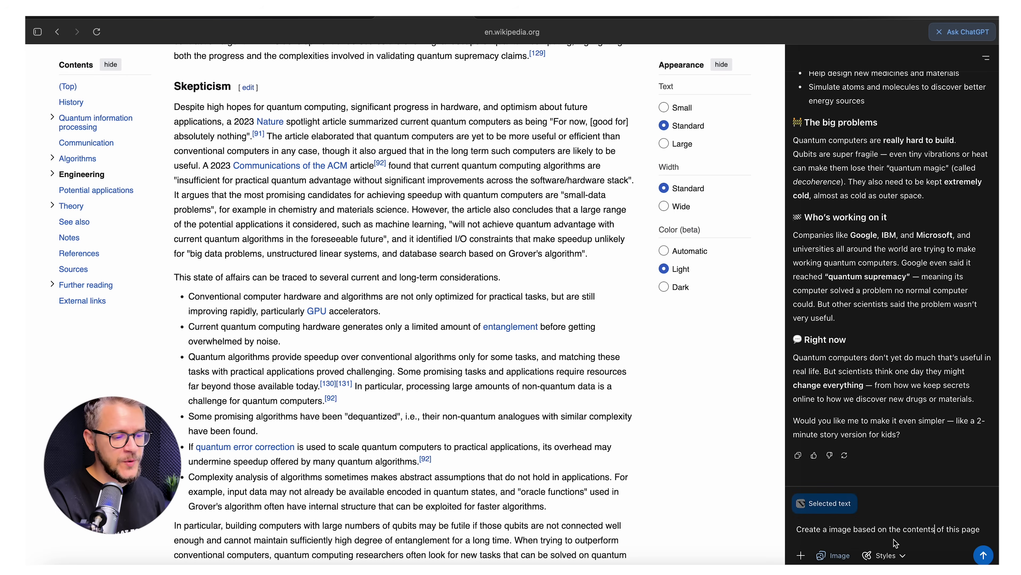
{"action": "left_click", "coordinate": [984, 555]}
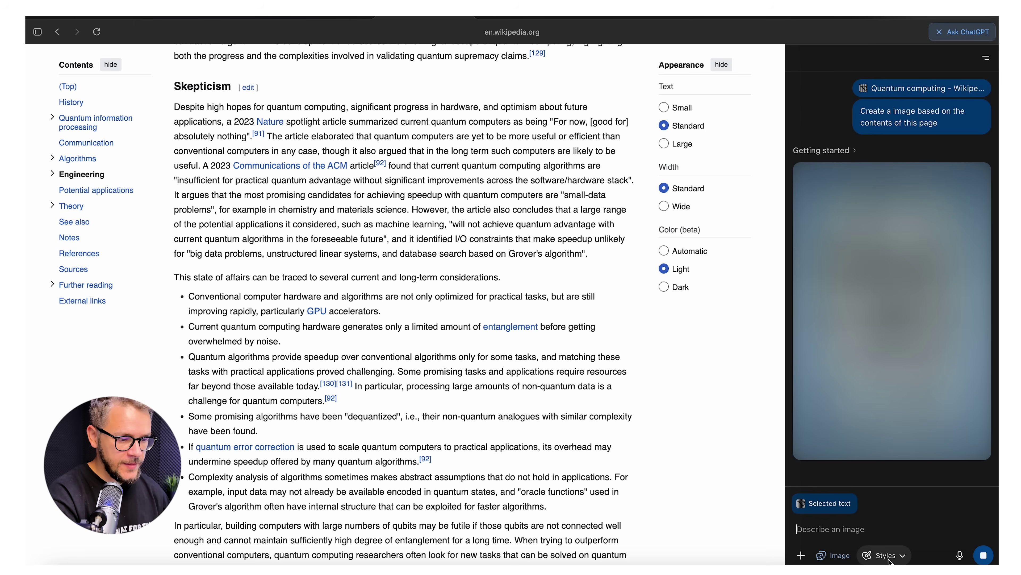
View the Quantum Computing infographic full-size, then move its preview aside to show the article
{"action": "left_click", "coordinate": [889, 556]}
{"action": "scroll", "coordinate": [909, 483], "scroll_direction": "down", "scroll_amount": 1}
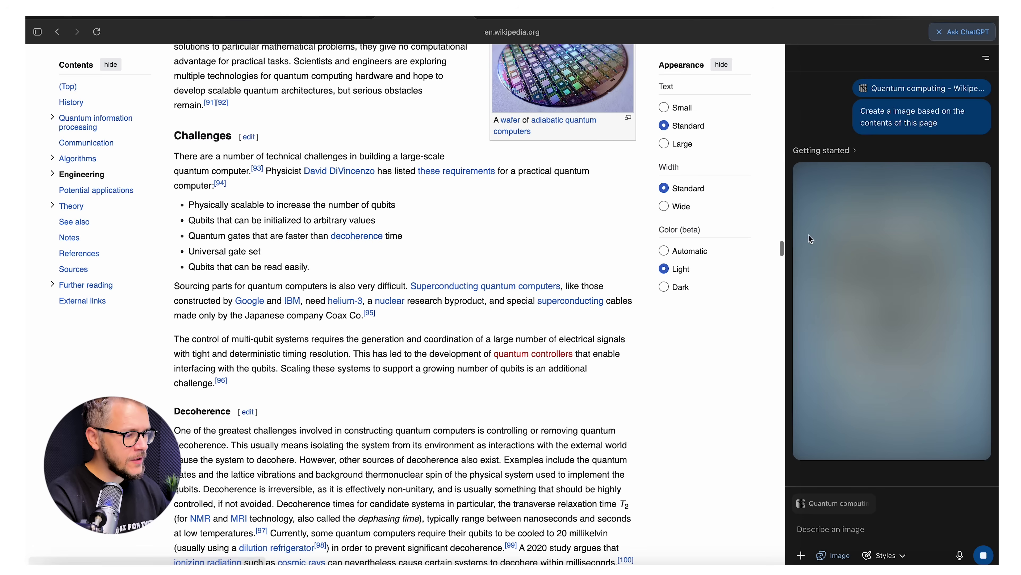
{"action": "scroll", "coordinate": [844, 250], "scroll_direction": "up", "scroll_amount": 10}
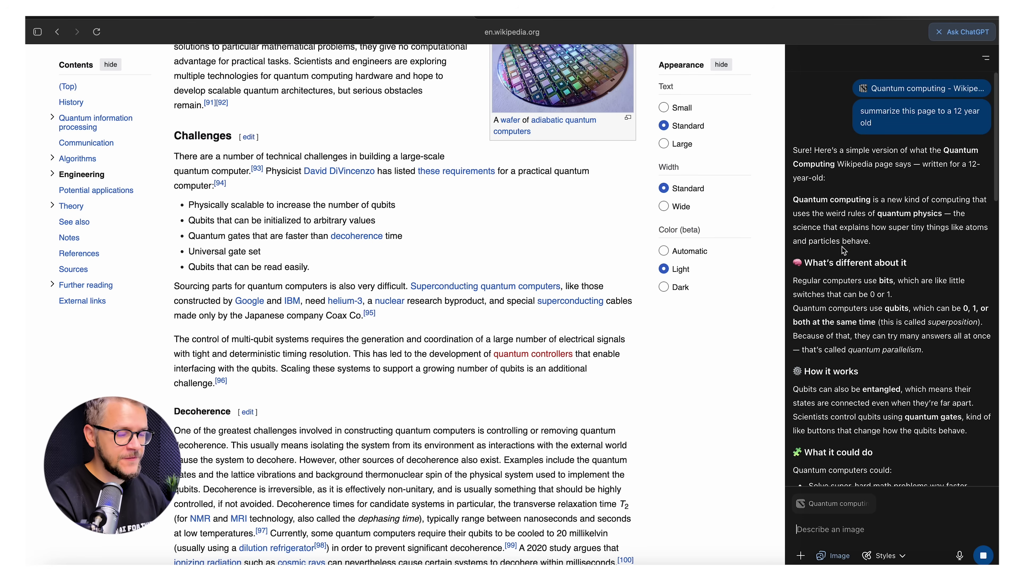
{"action": "scroll", "coordinate": [663, 349], "scroll_direction": "down", "scroll_amount": 10}
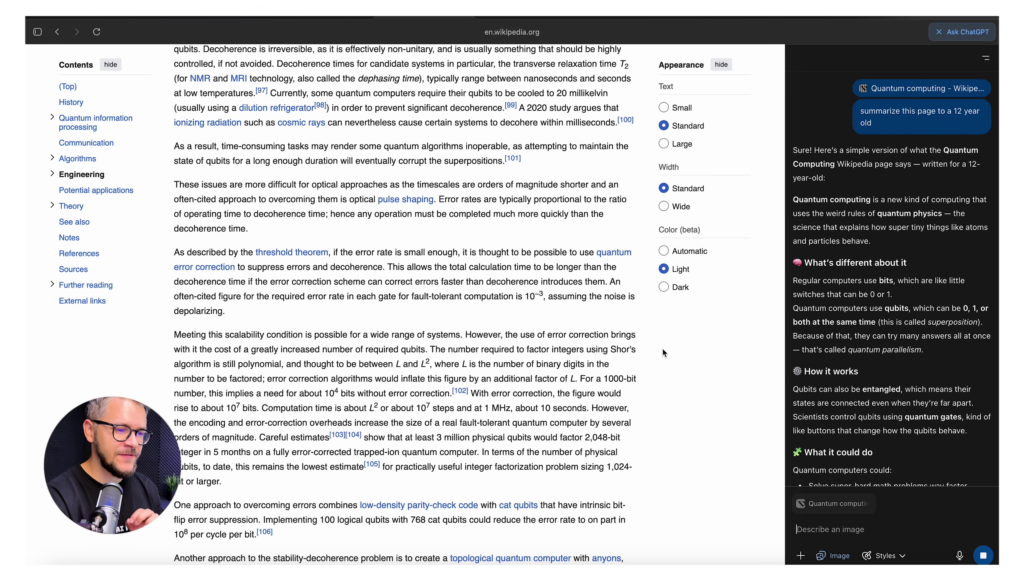
{"action": "scroll", "coordinate": [923, 325], "scroll_direction": "down", "scroll_amount": 8}
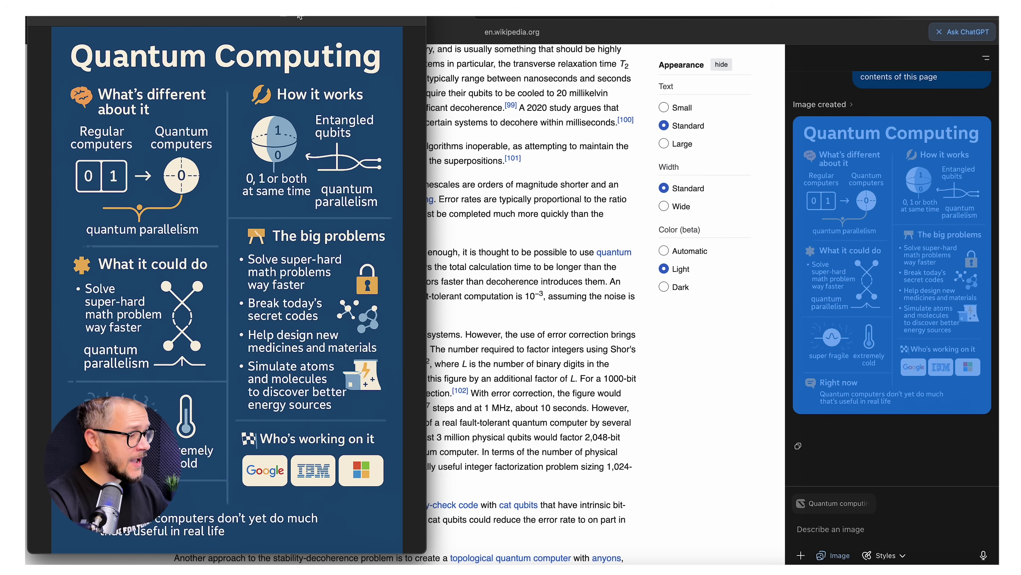
{"action": "left_click_drag", "start_coordinate": [300, 16], "coordinate": [519, 44]}
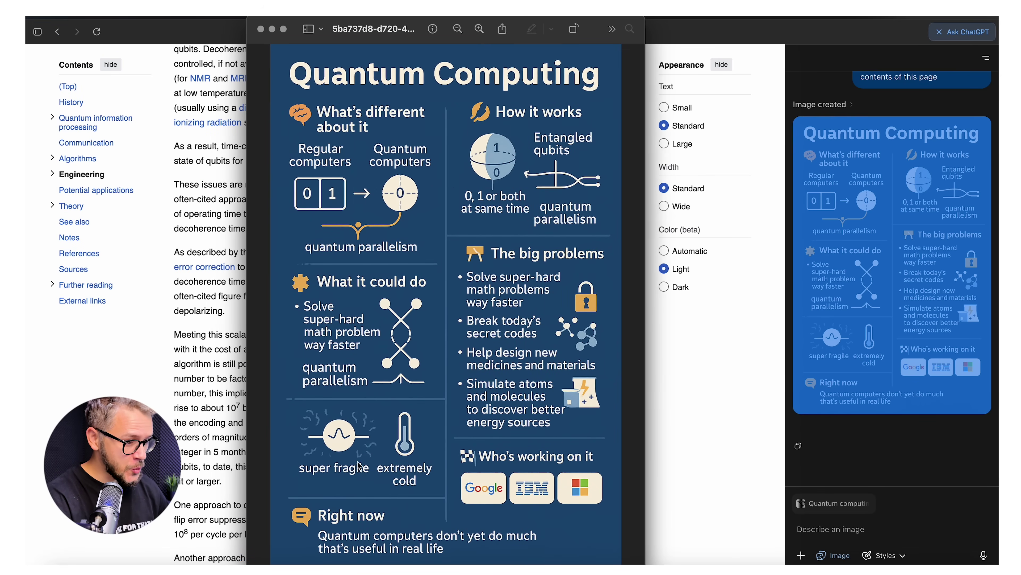
{"action": "scroll", "coordinate": [520, 480], "scroll_direction": "up", "scroll_amount": 3}
{"action": "scroll", "coordinate": [616, 458], "scroll_direction": "down", "scroll_amount": 3}
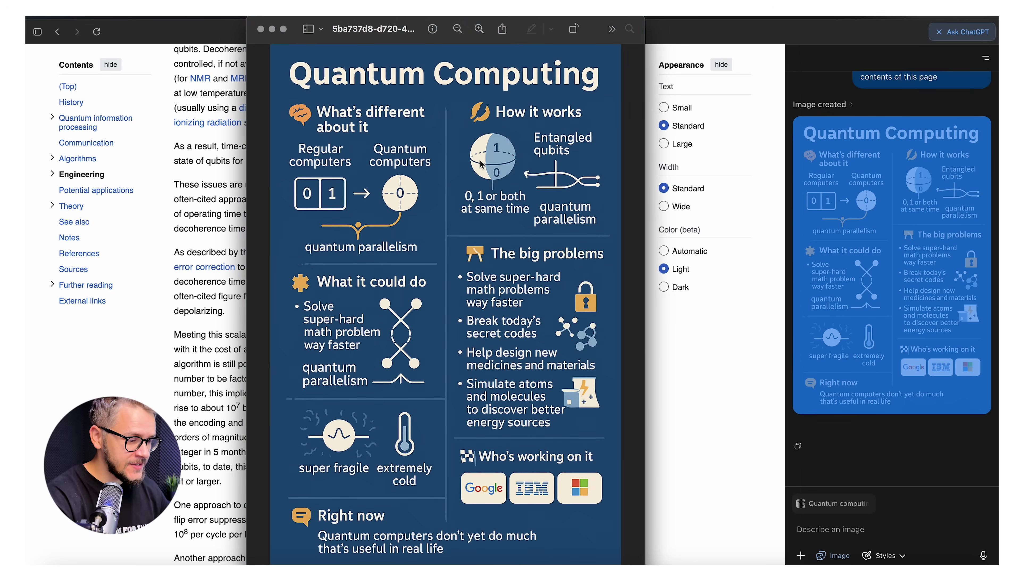
{"action": "left_click_drag", "start_coordinate": [591, 29], "coordinate": [668, 20]}
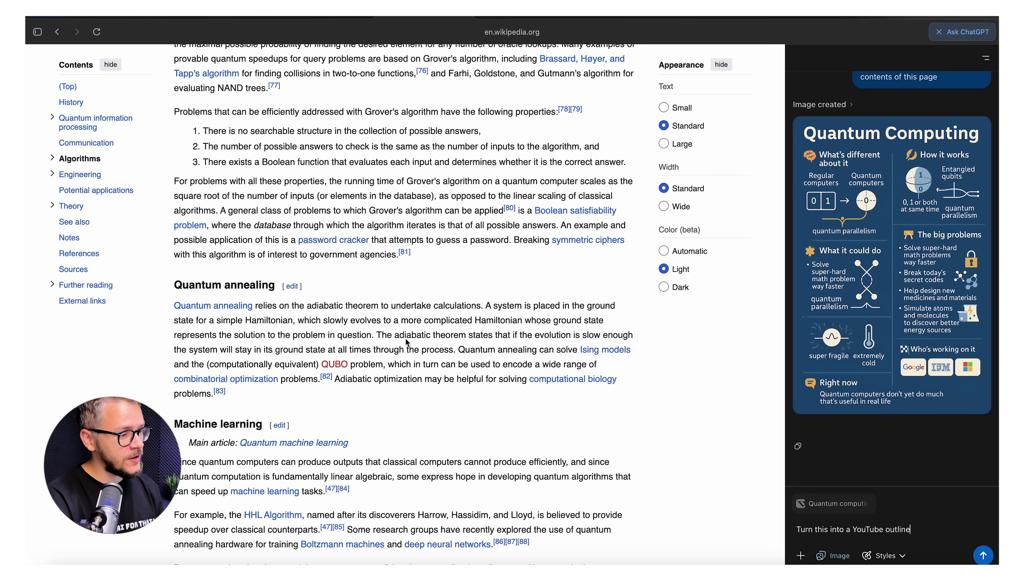
Send 'Turn this into a YouTube outline' in the side chat and scroll through the outline
{"action": "scroll", "coordinate": [405, 339], "scroll_direction": "up", "scroll_amount": 15}
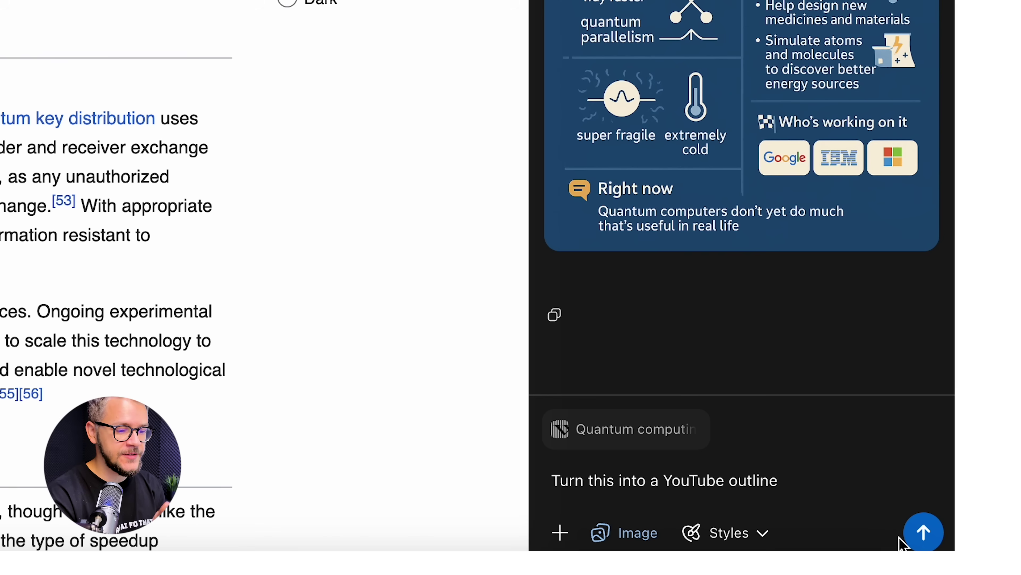
{"action": "left_click", "coordinate": [984, 556]}
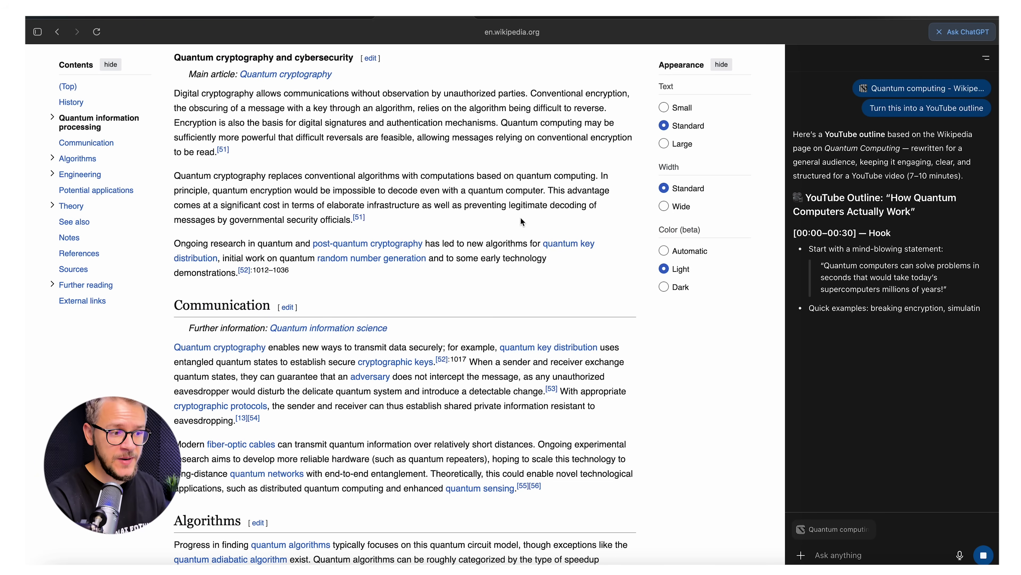
{"action": "scroll", "coordinate": [520, 217], "scroll_direction": "up", "scroll_amount": 8}
{"action": "scroll", "coordinate": [521, 222], "scroll_direction": "up", "scroll_amount": 10}
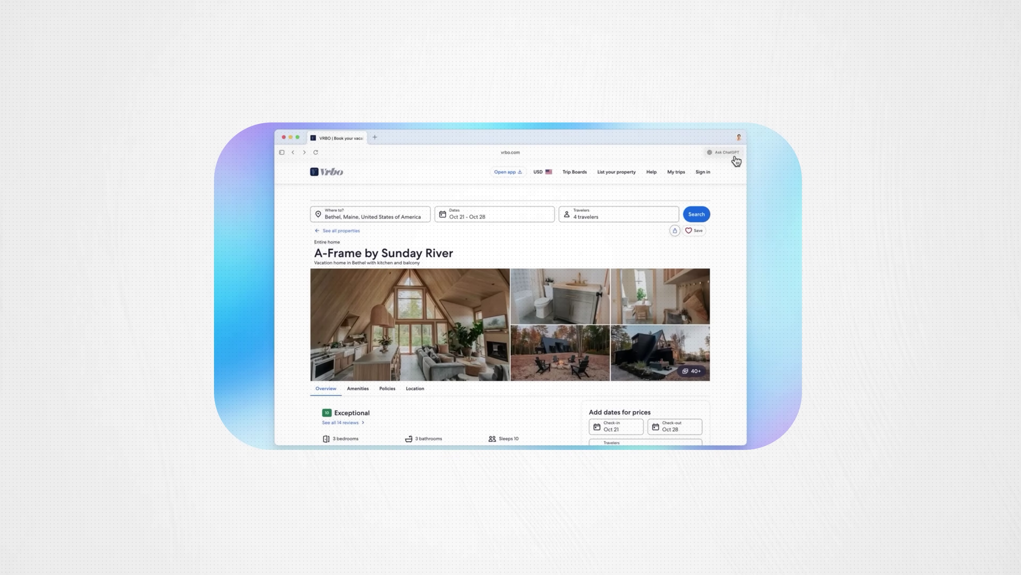
Open the side chat beside the cabin listing and ask about nearby hikes
{"action": "left_click", "coordinate": [734, 158]}
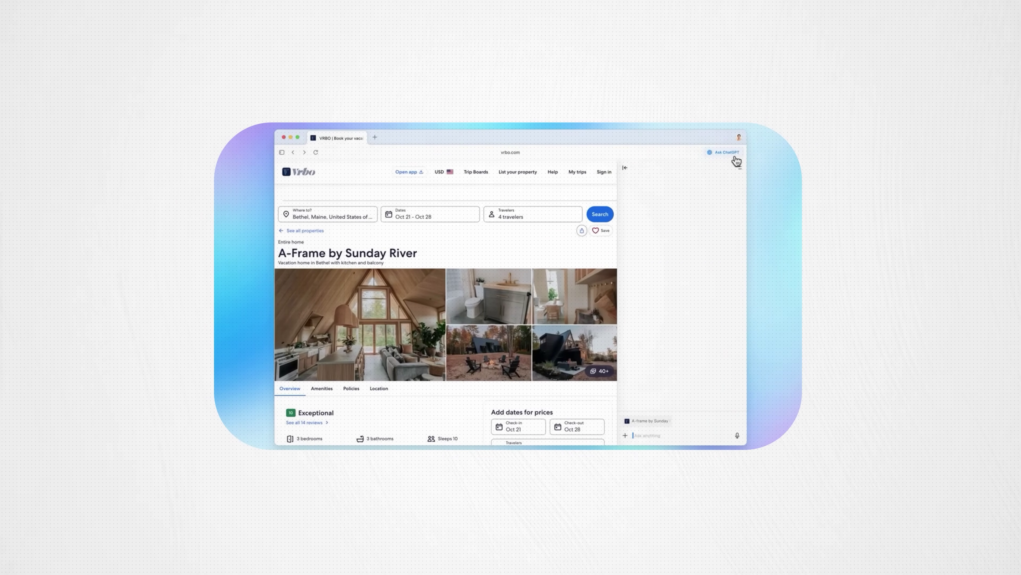
{"action": "type", "text": "Are there good hikes nearby?"}
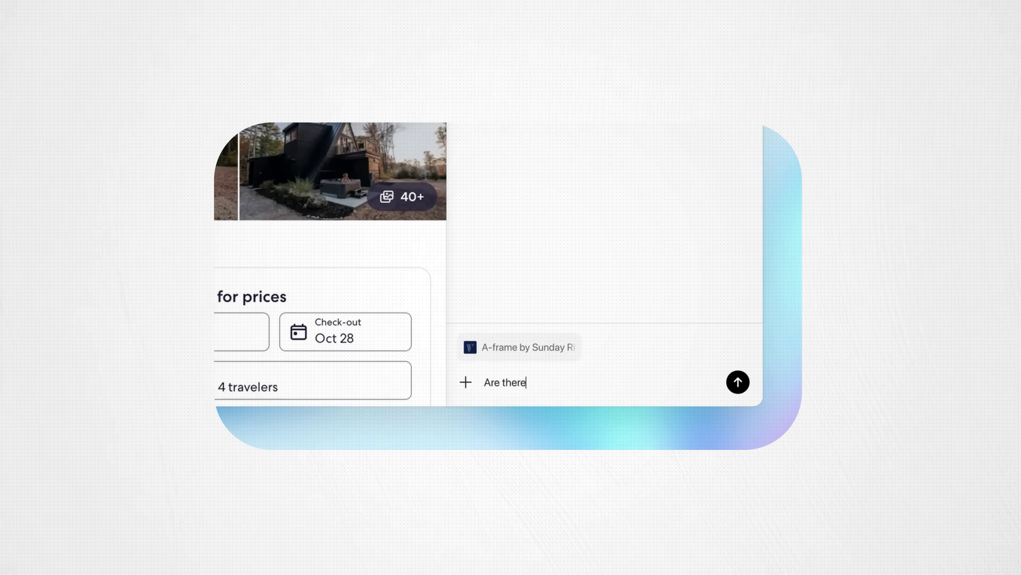
{"action": "left_click", "coordinate": [738, 382]}
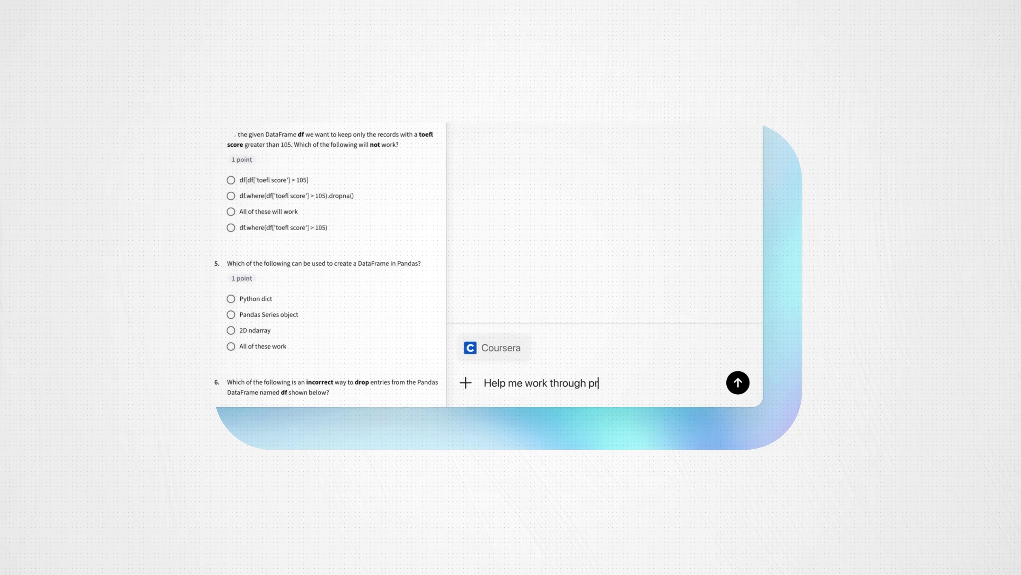
Ask the side chat whether a mother's room is open during the O'Hare connection
{"action": "type", "text": "oblem numbe"}
{"action": "type", "text": "shoes"}
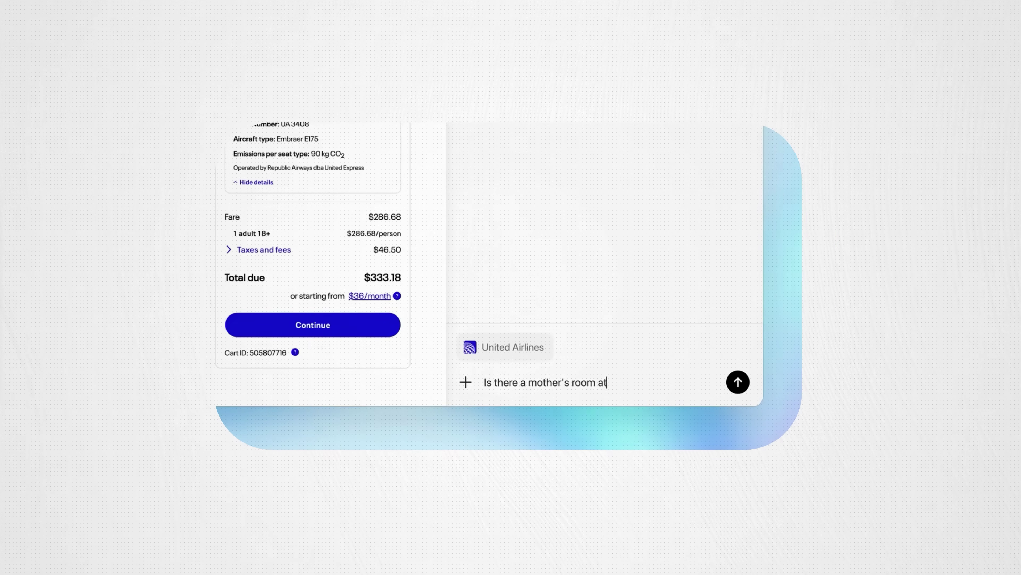
{"action": "type", "text": "my connection and is it open when I'm the"}
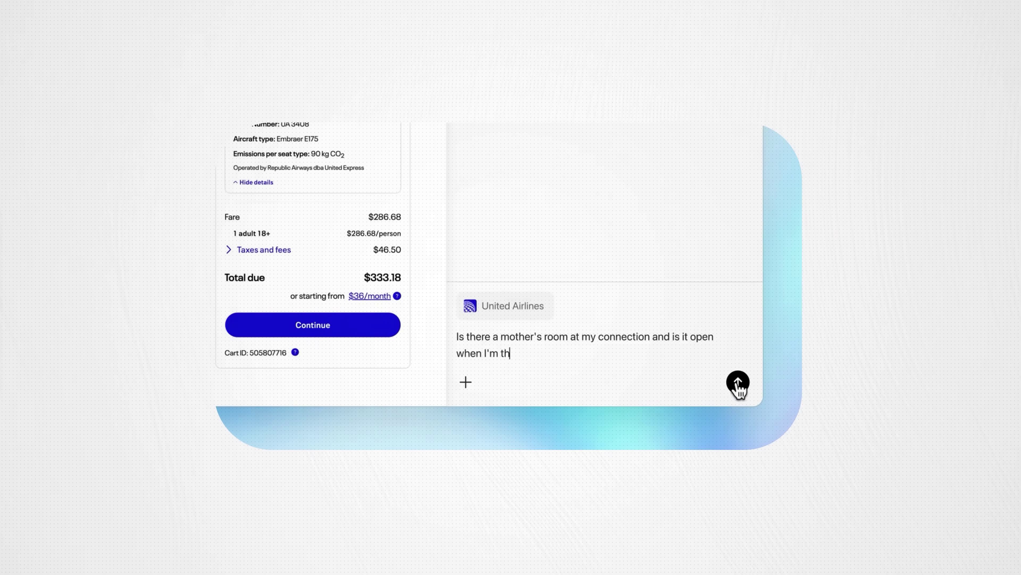
{"action": "left_click", "coordinate": [739, 383]}
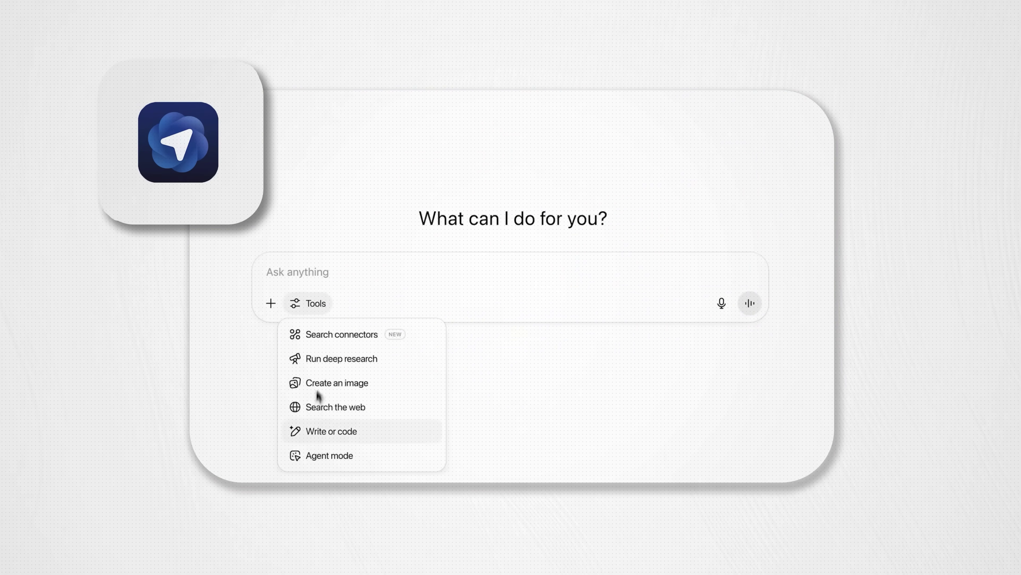
Switch the chat to agent mode for the remote job-search request
{"action": "left_click", "coordinate": [315, 456]}
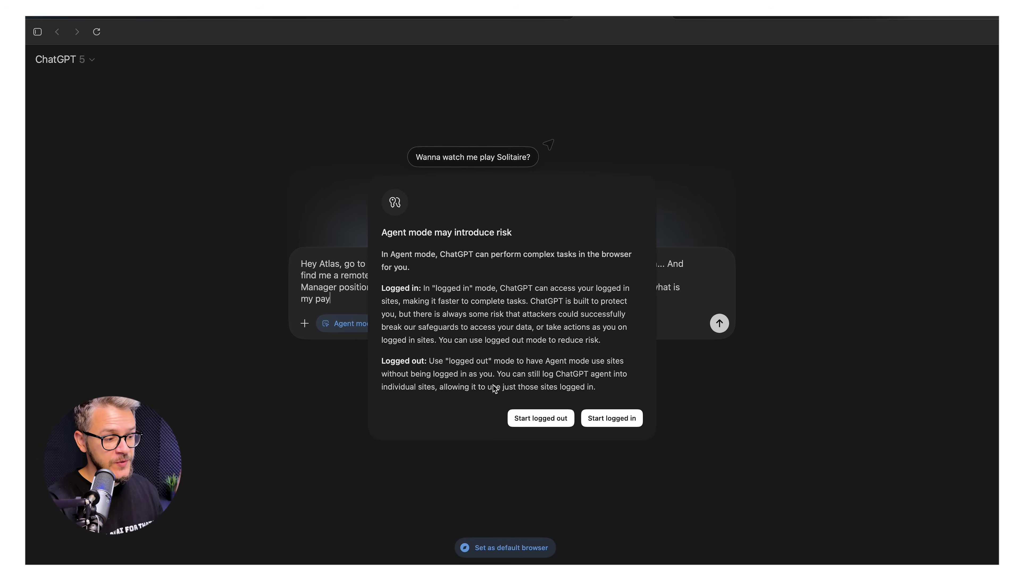
Start the agent logged in so it searches the Careers at OpenAI page
{"action": "left_click", "coordinate": [635, 421]}
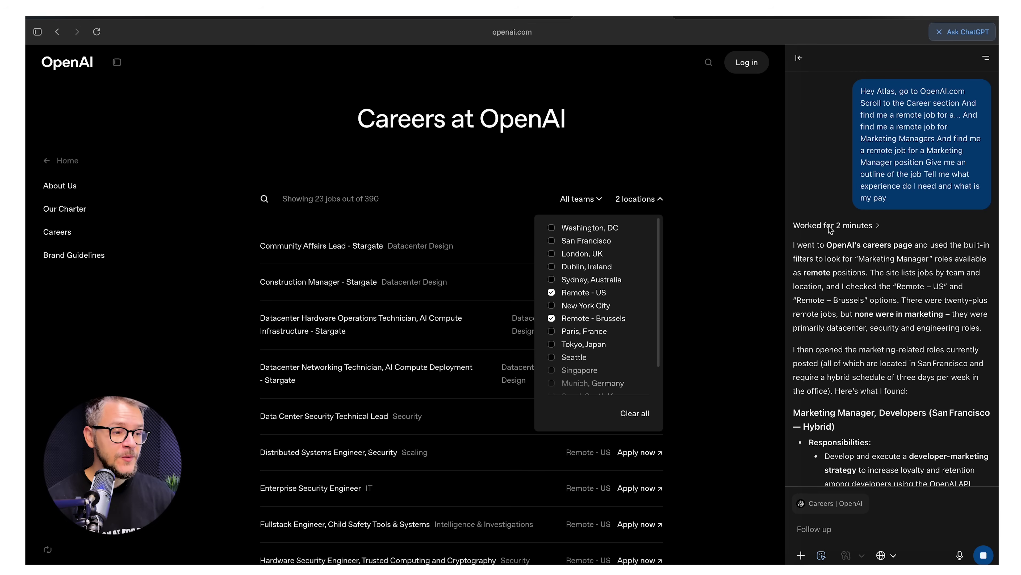
Highlight the report's careers-search, remote-positions and Responsibilities lines
{"action": "scroll", "coordinate": [570, 327], "scroll_direction": "down", "scroll_amount": 2}
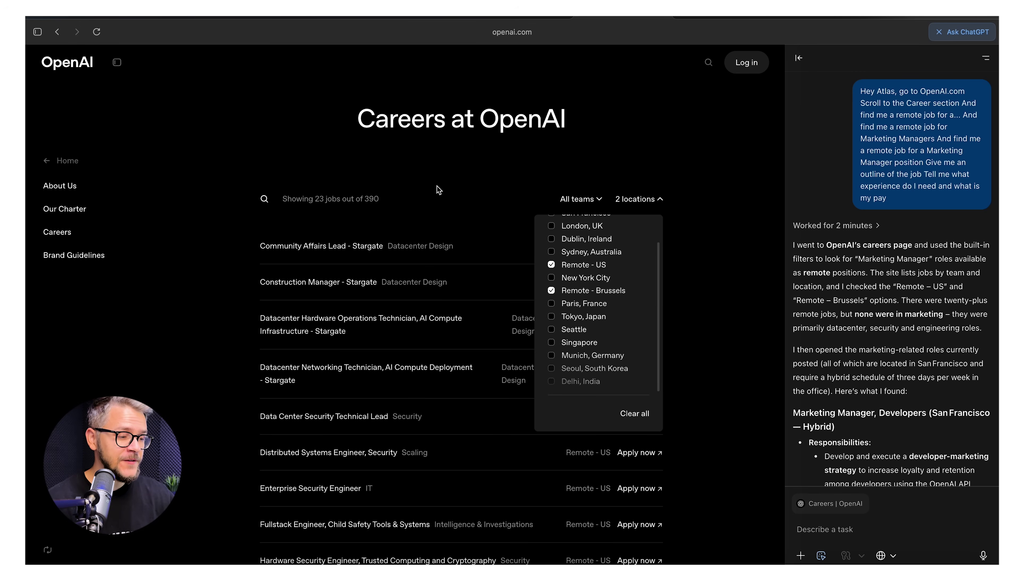
{"action": "scroll", "coordinate": [492, 369], "scroll_direction": "down", "scroll_amount": 10}
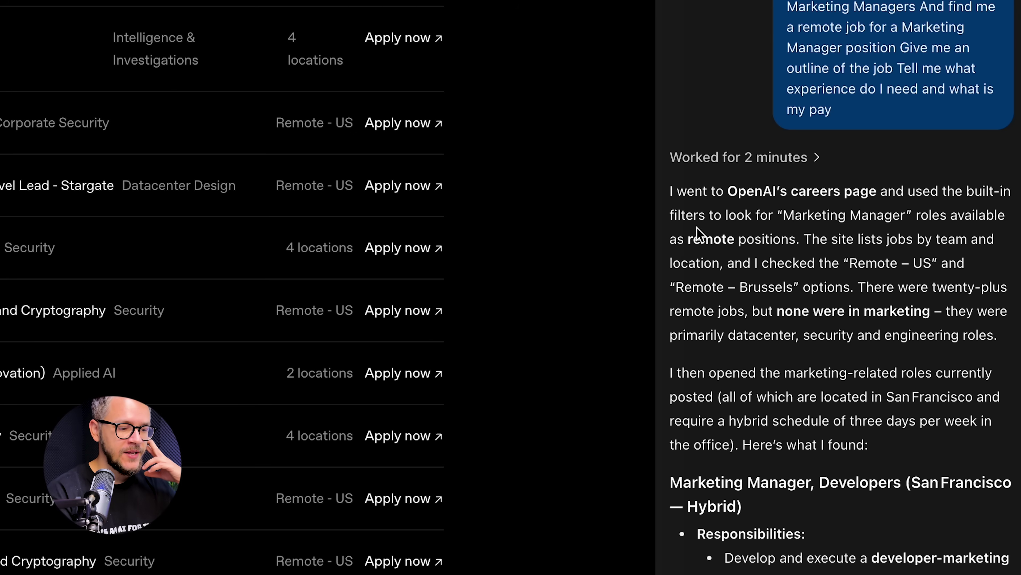
{"action": "left_click_drag", "start_coordinate": [683, 192], "coordinate": [996, 209]}
{"action": "left_click_drag", "start_coordinate": [881, 192], "coordinate": [813, 240]}
{"action": "scroll", "coordinate": [815, 242], "scroll_direction": "down", "scroll_amount": 3}
{"action": "scroll", "coordinate": [815, 241], "scroll_direction": "down", "scroll_amount": 5}
{"action": "double_click", "coordinate": [769, 249]}
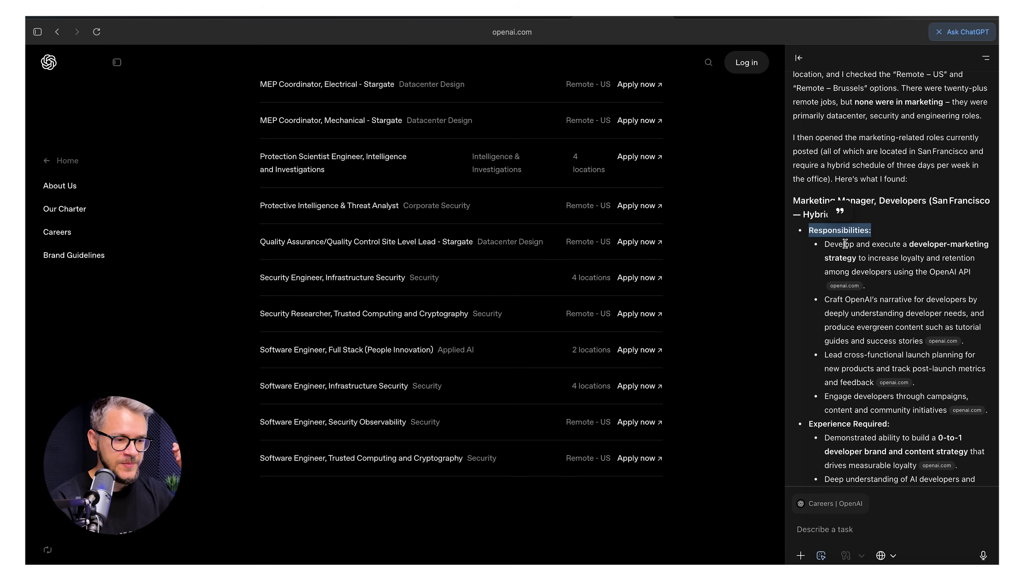
Highlight further report lines, including the $245K USD salary figure
{"action": "scroll", "coordinate": [845, 244], "scroll_direction": "down", "scroll_amount": 4}
{"action": "left_click_drag", "start_coordinate": [810, 289], "coordinate": [885, 291]}
{"action": "scroll", "coordinate": [903, 247], "scroll_direction": "down", "scroll_amount": 7}
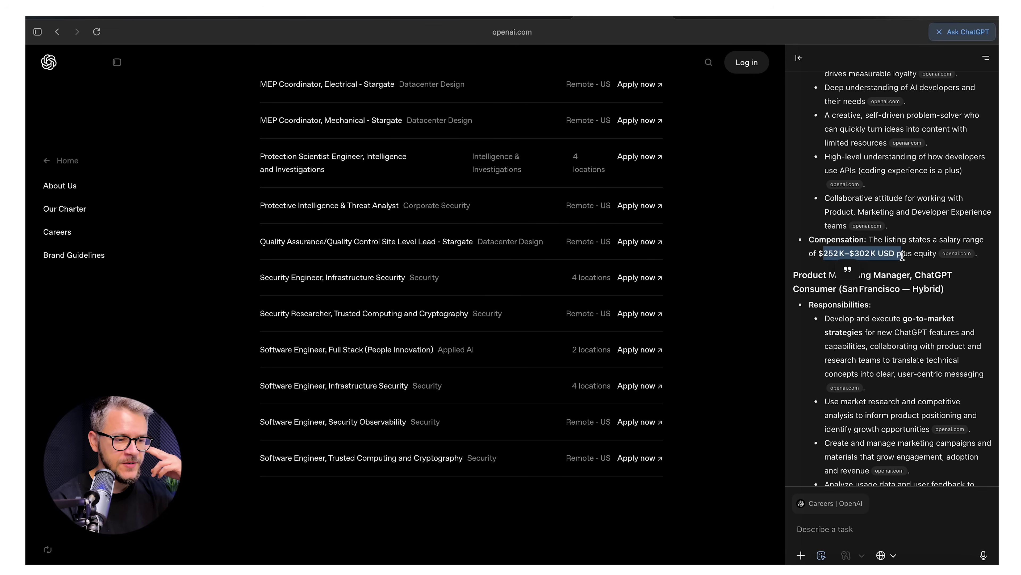
{"action": "scroll", "coordinate": [930, 311], "scroll_direction": "up", "scroll_amount": 1}
{"action": "left_click_drag", "start_coordinate": [798, 302], "coordinate": [837, 297]}
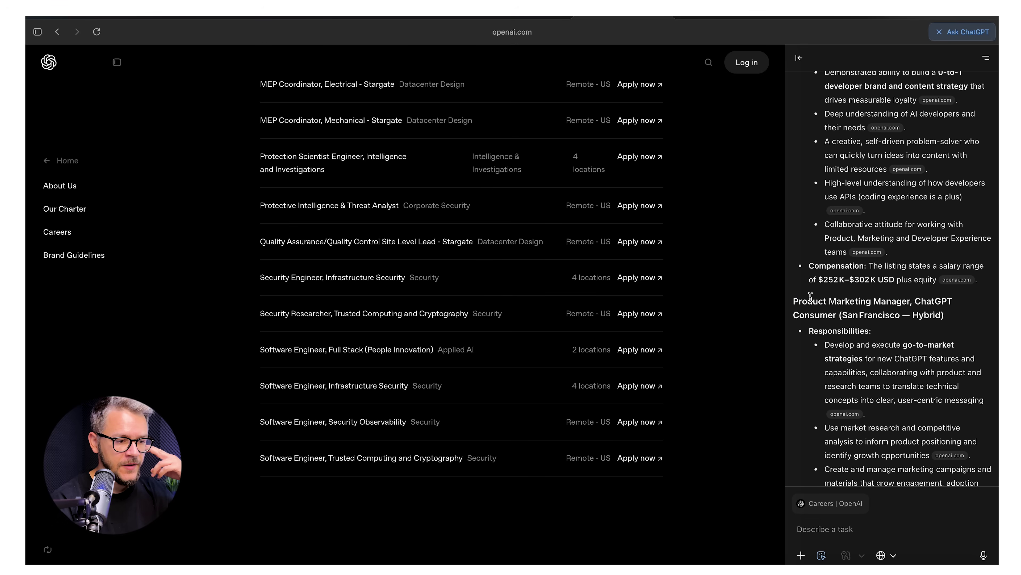
{"action": "left_click", "coordinate": [934, 303]}
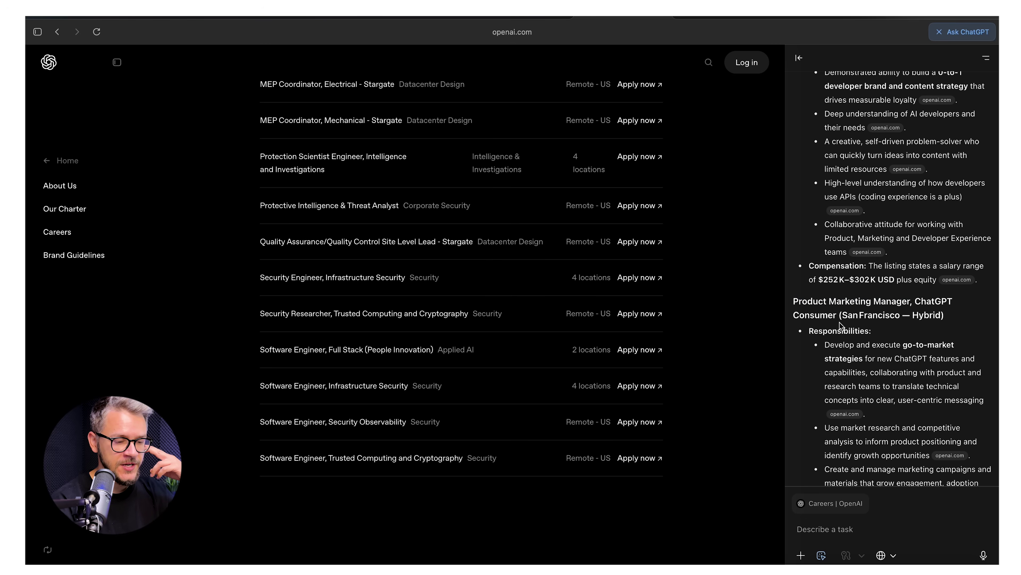
{"action": "scroll", "coordinate": [909, 339], "scroll_direction": "down", "scroll_amount": 10}
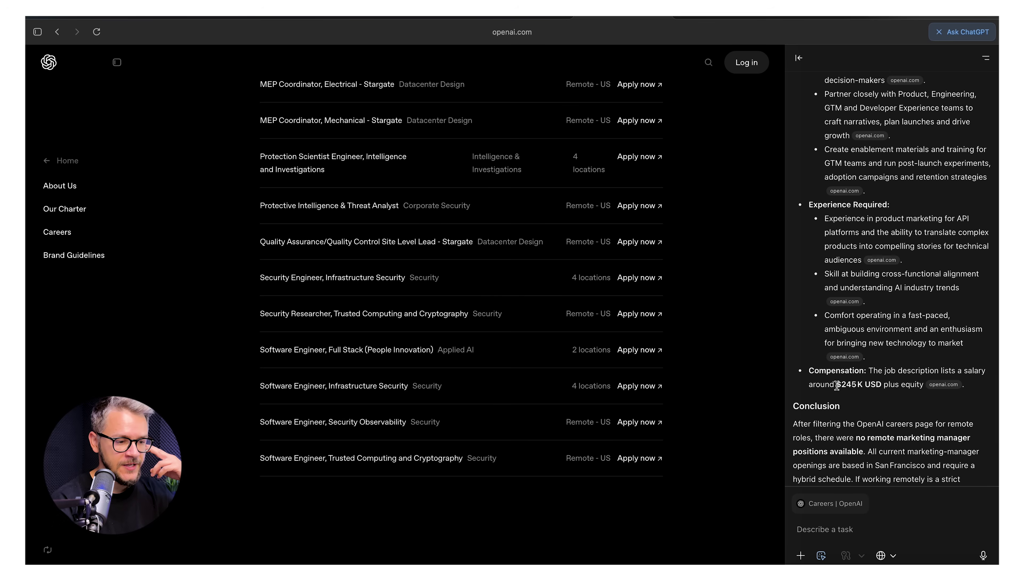
{"action": "left_click_drag", "start_coordinate": [837, 385], "coordinate": [874, 387]}
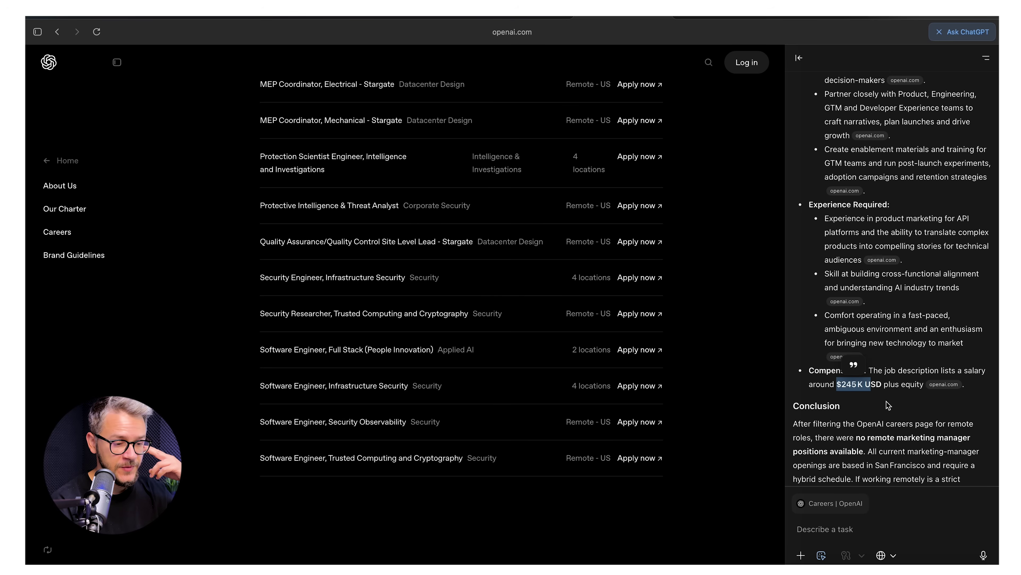
{"action": "scroll", "coordinate": [888, 405], "scroll_direction": "down", "scroll_amount": 4}
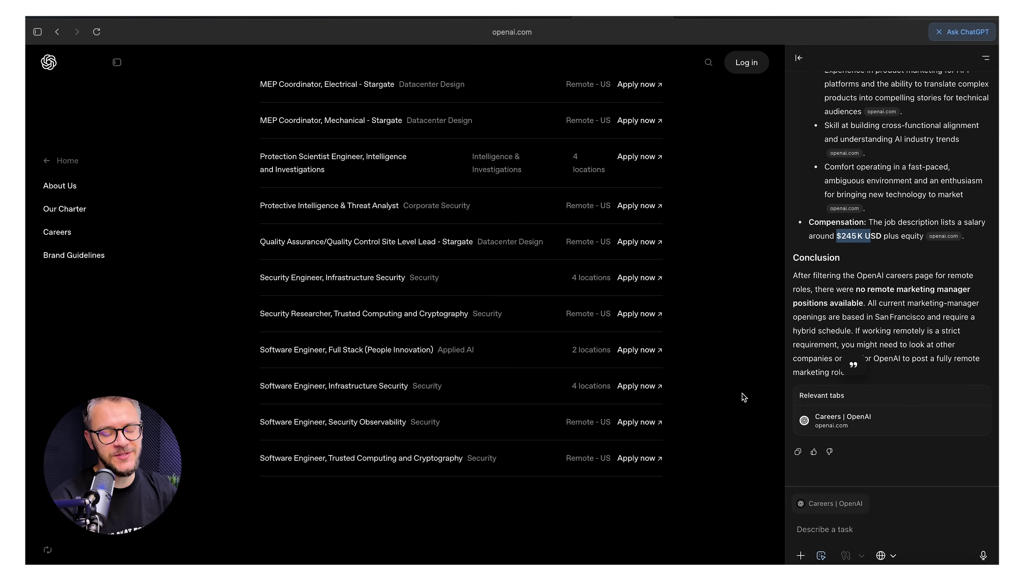
In a new tab, dictate and send a request for a sponsorship contract draft
{"action": "key", "text": "super+t"}
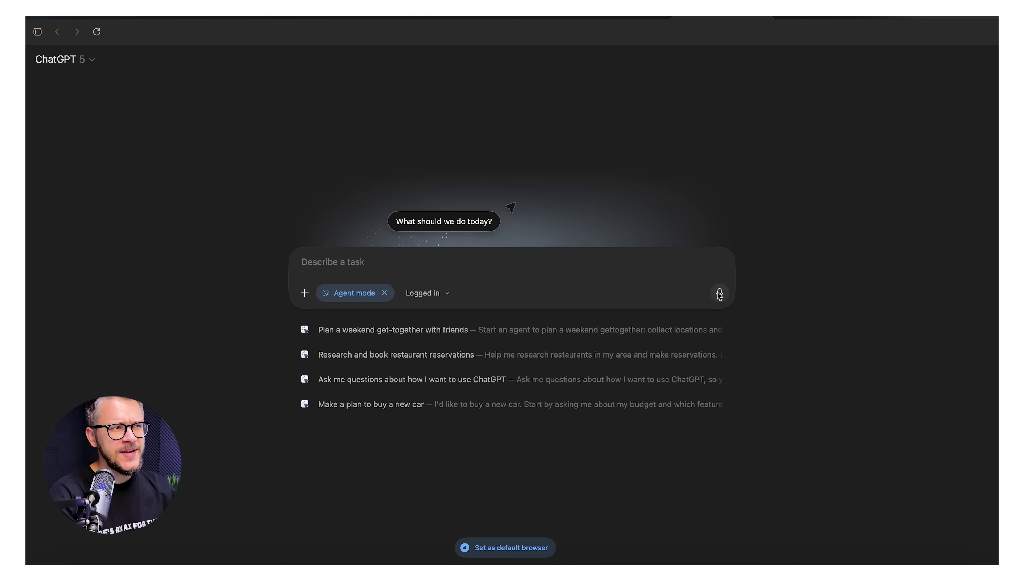
{"action": "left_click", "coordinate": [719, 294]}
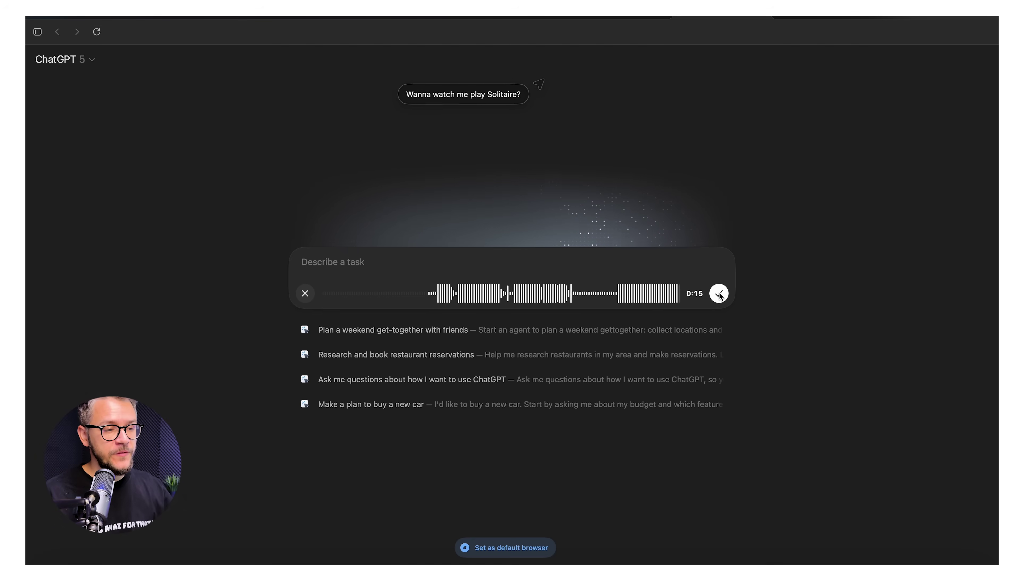
{"action": "left_click", "coordinate": [719, 293]}
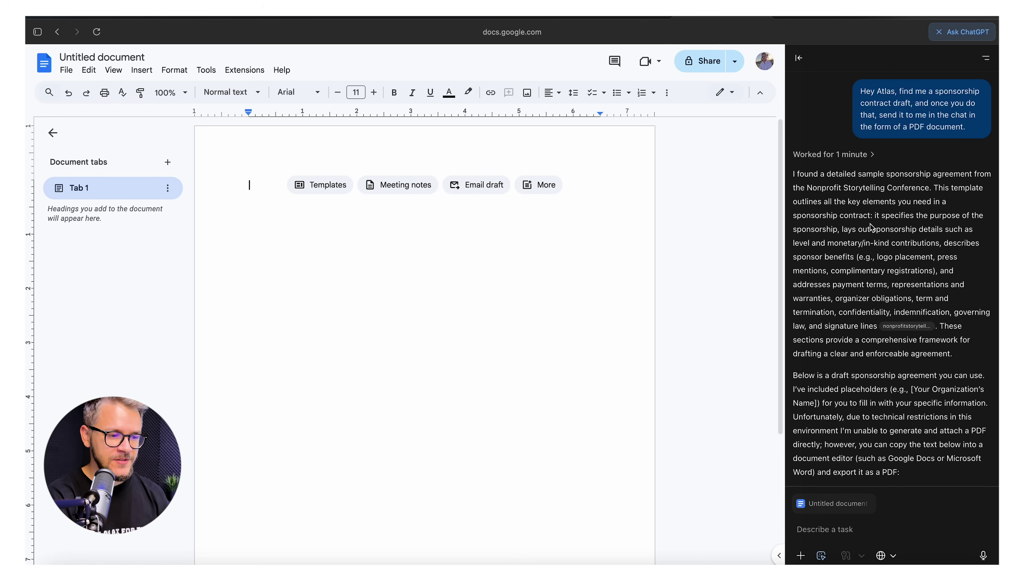
{"action": "scroll", "coordinate": [871, 225], "scroll_direction": "down", "scroll_amount": 15}
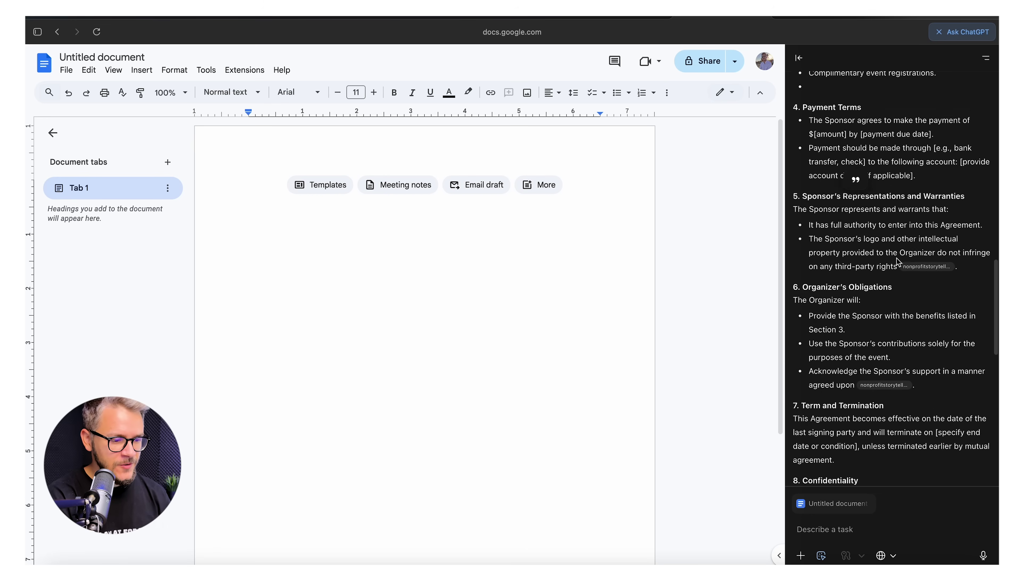
{"action": "left_click_drag", "start_coordinate": [900, 262], "coordinate": [451, 455]}
{"action": "key", "text": "super+v"}
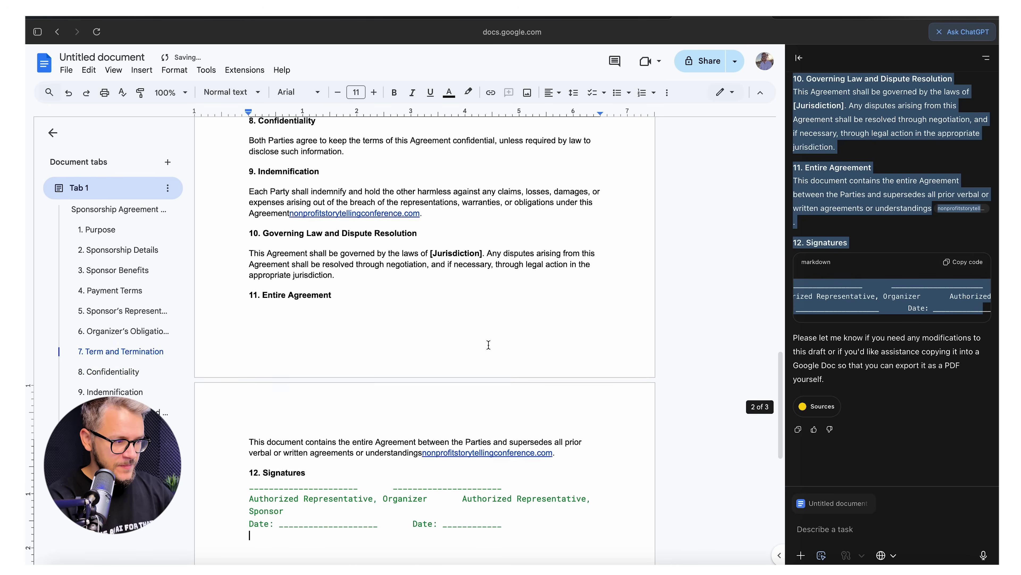
{"action": "scroll", "coordinate": [486, 344], "scroll_direction": "up", "scroll_amount": 15}
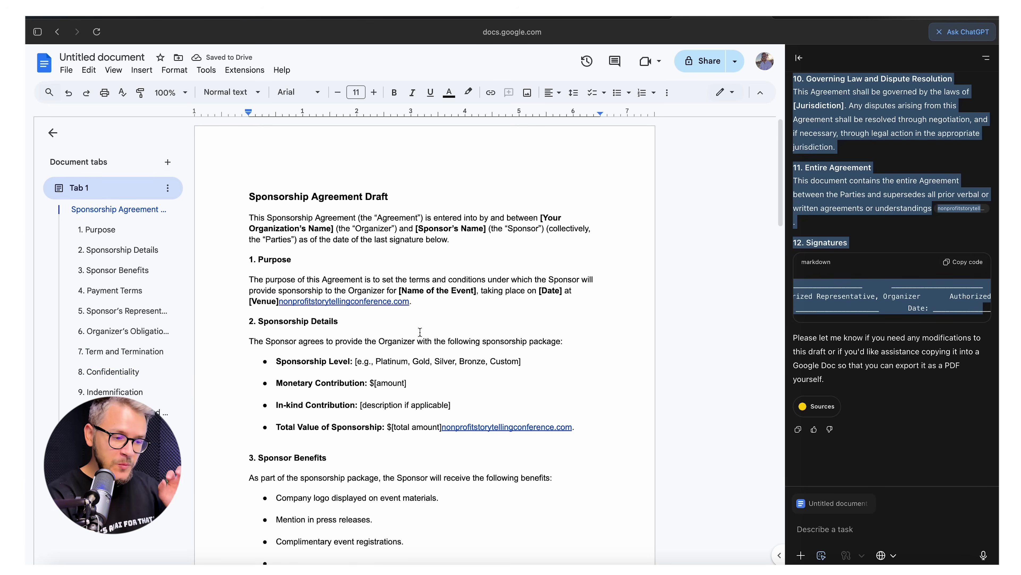
{"action": "scroll", "coordinate": [798, 298], "scroll_direction": "up", "scroll_amount": 20}
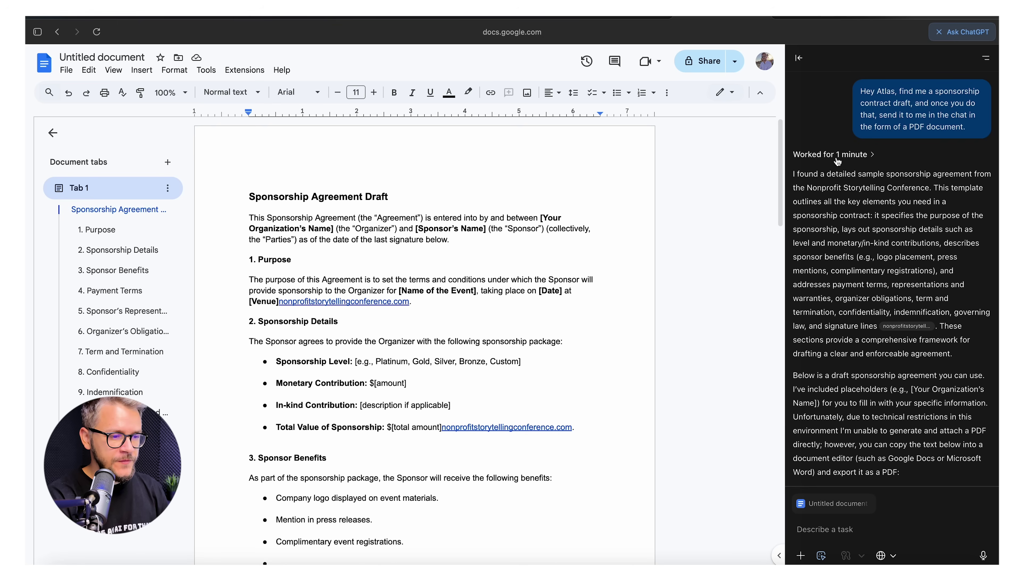
{"action": "left_click", "coordinate": [845, 155]}
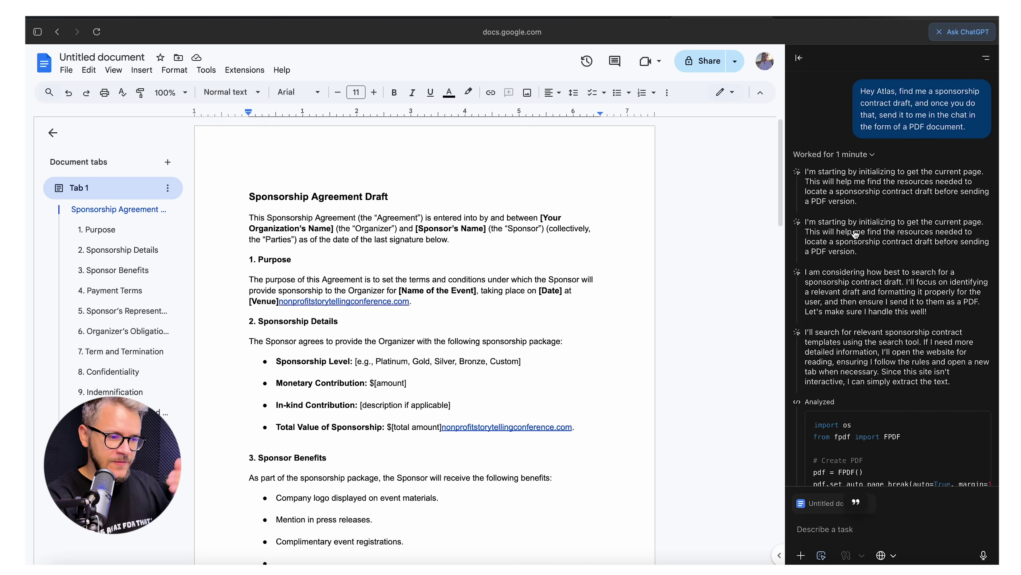
{"action": "scroll", "coordinate": [851, 281], "scroll_direction": "down", "scroll_amount": 15}
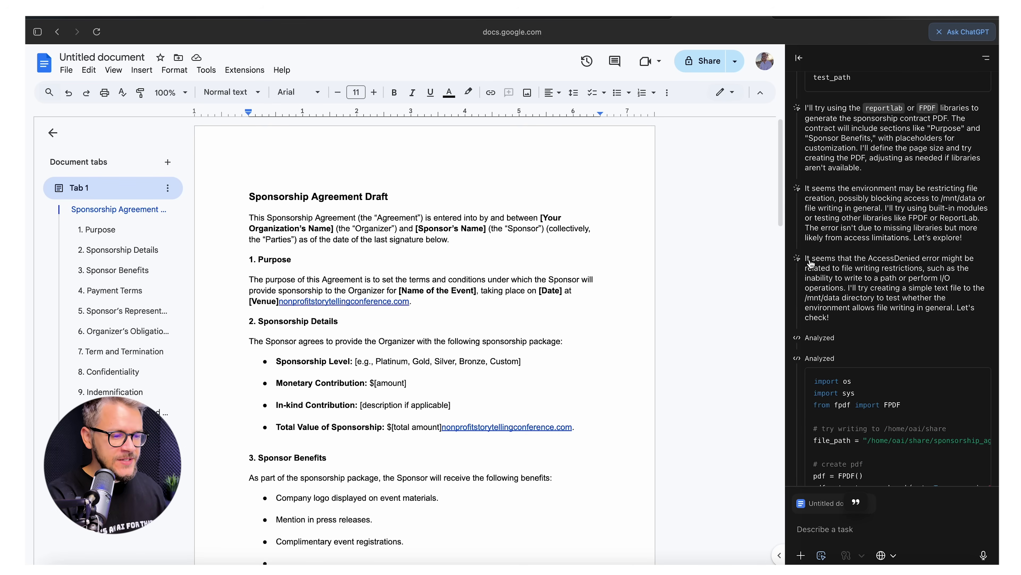
{"action": "left_click_drag", "start_coordinate": [811, 263], "coordinate": [857, 271]}
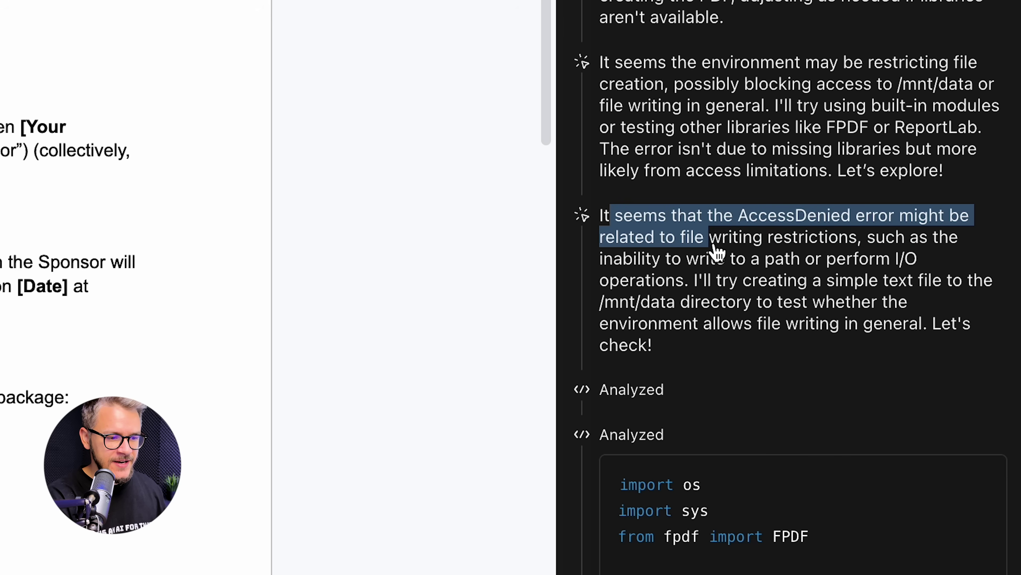
{"action": "left_click_drag", "start_coordinate": [715, 247], "coordinate": [865, 246]}
{"action": "scroll", "coordinate": [925, 213], "scroll_direction": "down", "scroll_amount": 10}
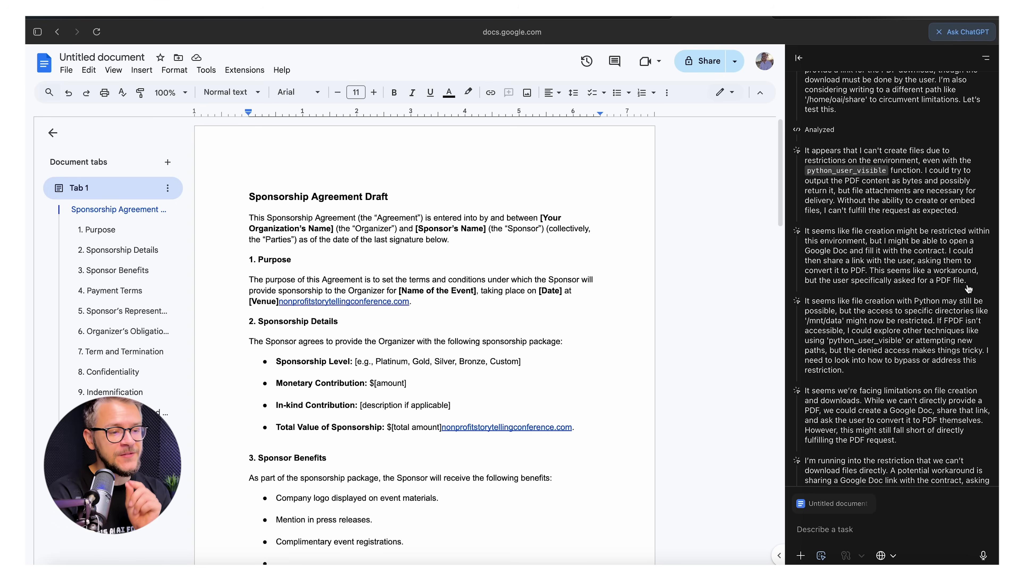
{"action": "scroll", "coordinate": [902, 296], "scroll_direction": "down", "scroll_amount": 5}
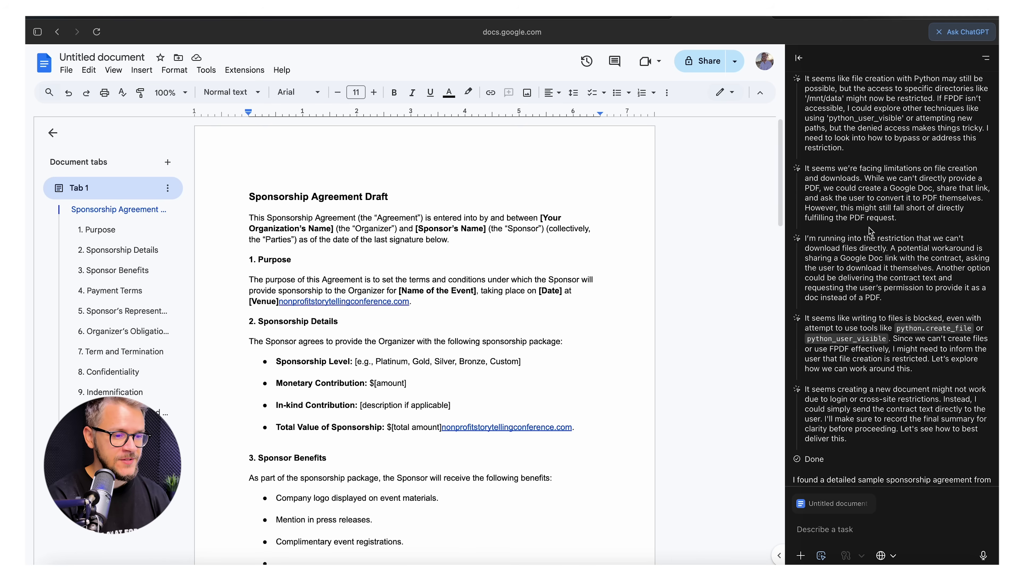
{"action": "scroll", "coordinate": [869, 234], "scroll_direction": "down", "scroll_amount": 2}
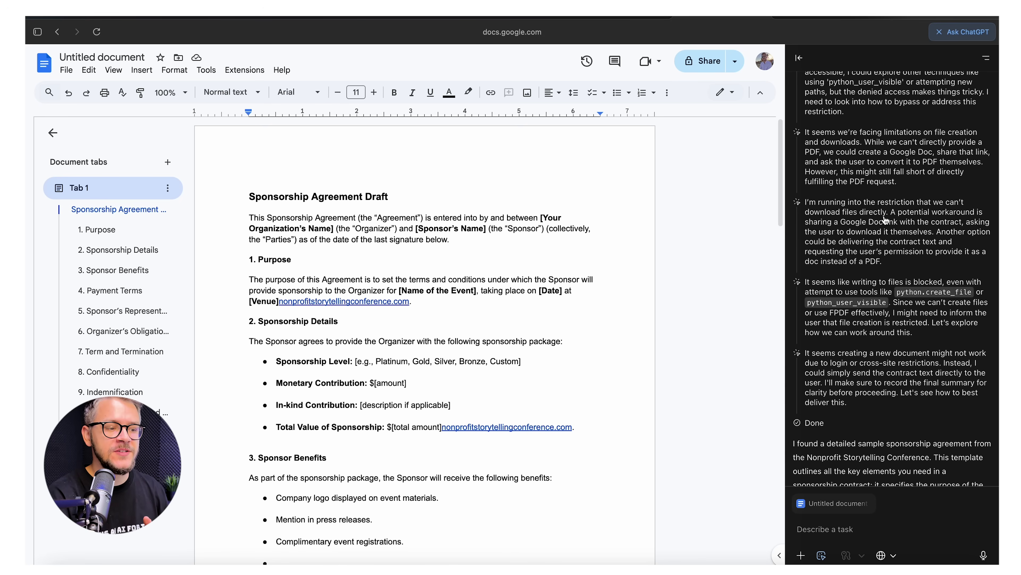
{"action": "scroll", "coordinate": [837, 343], "scroll_direction": "up", "scroll_amount": 3}
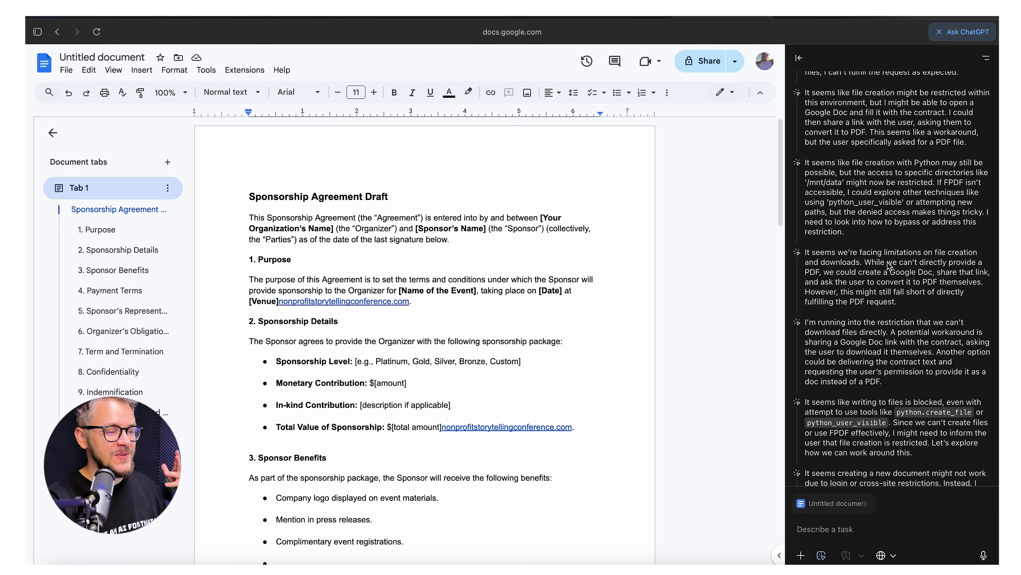
{"action": "left_click_drag", "start_coordinate": [860, 253], "coordinate": [928, 261]}
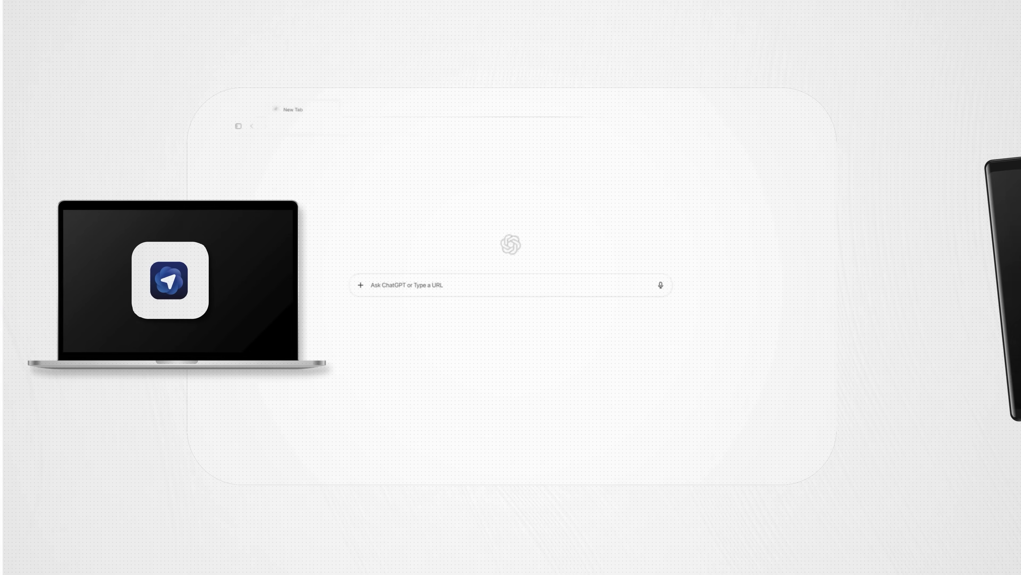
Load vrbo.com and type 'Are there good hikes nearby?' into the side chat
{"action": "type", "text": "vrbo.com"}
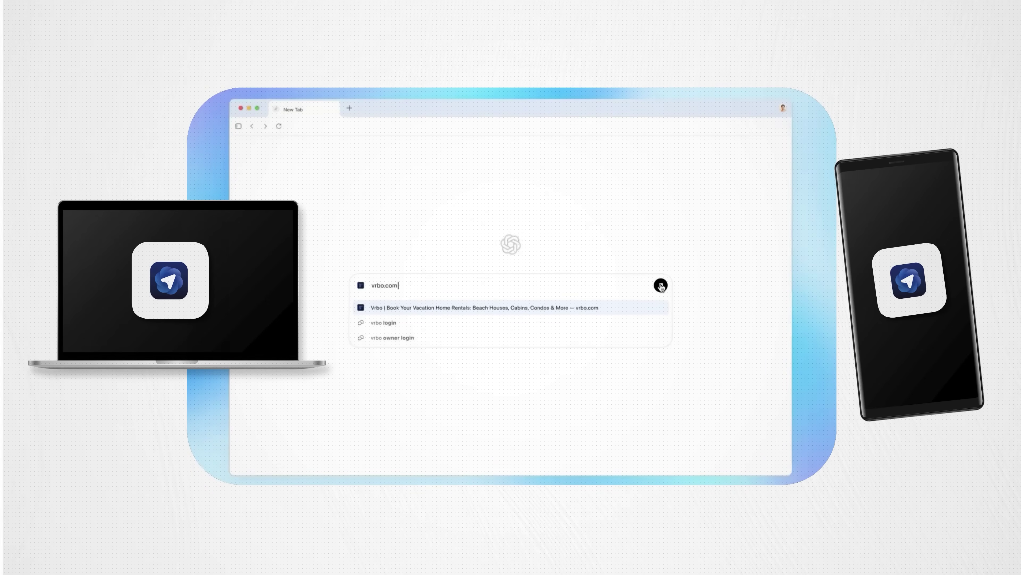
{"action": "left_click", "coordinate": [661, 286]}
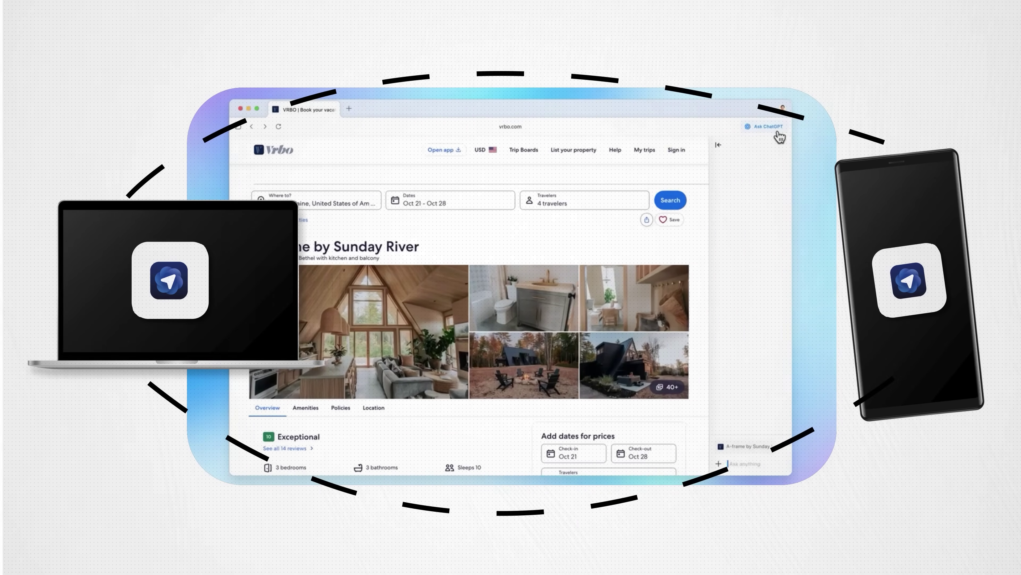
{"action": "type", "text": "Are there good hikes nearby?"}
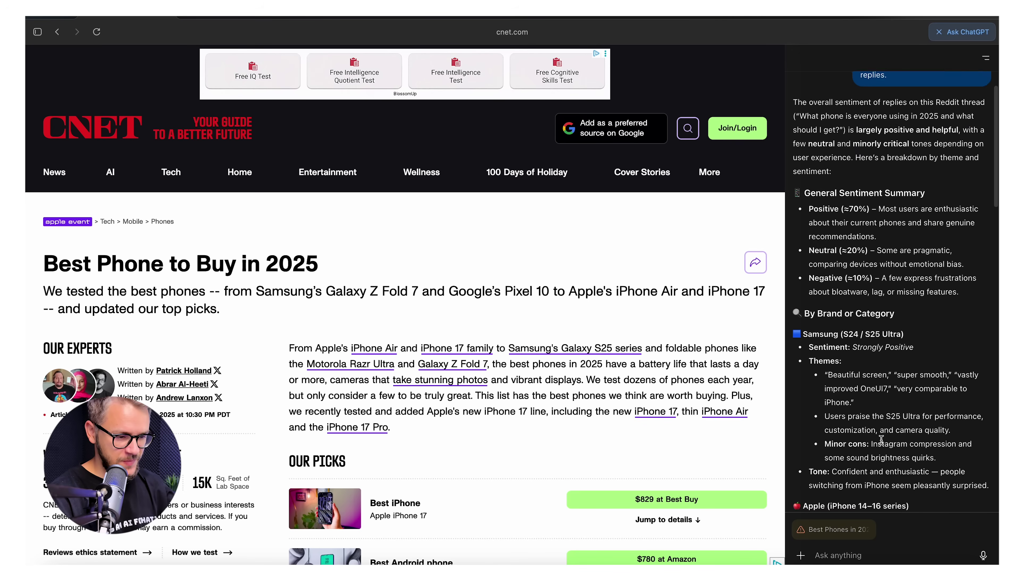
Scroll the CNET article down to the Galaxy S25 card, then open a new tab
{"action": "scroll", "coordinate": [882, 440], "scroll_direction": "down", "scroll_amount": 5}
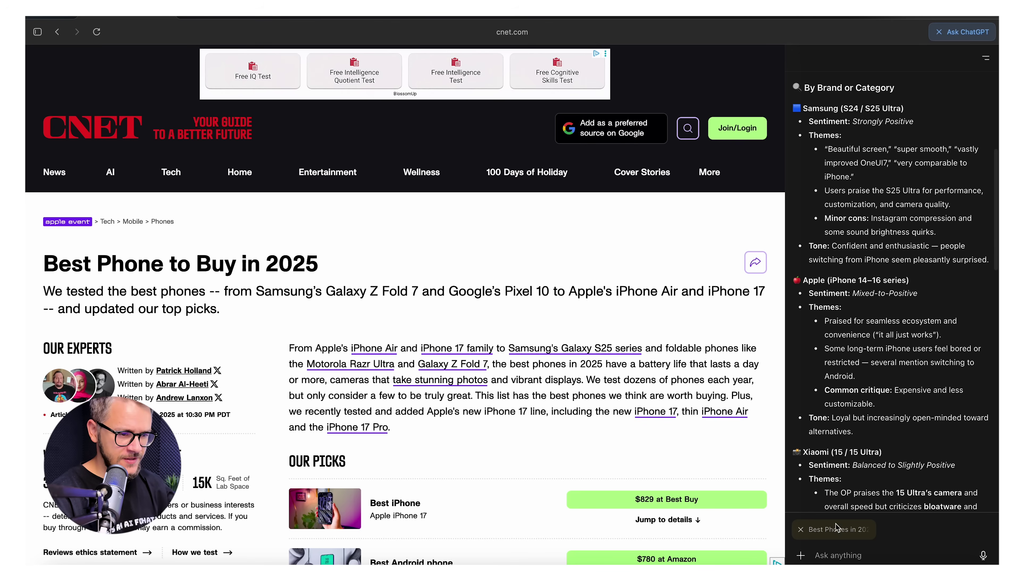
{"action": "mouse_move", "coordinate": [819, 535]}
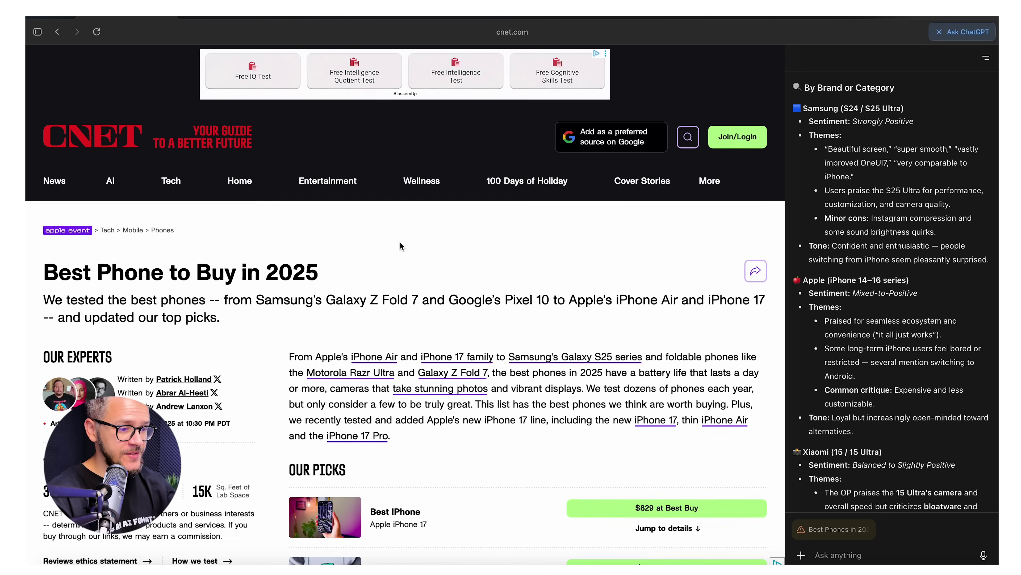
{"action": "scroll", "coordinate": [399, 241], "scroll_direction": "down", "scroll_amount": 10}
{"action": "scroll", "coordinate": [400, 244], "scroll_direction": "down", "scroll_amount": 15}
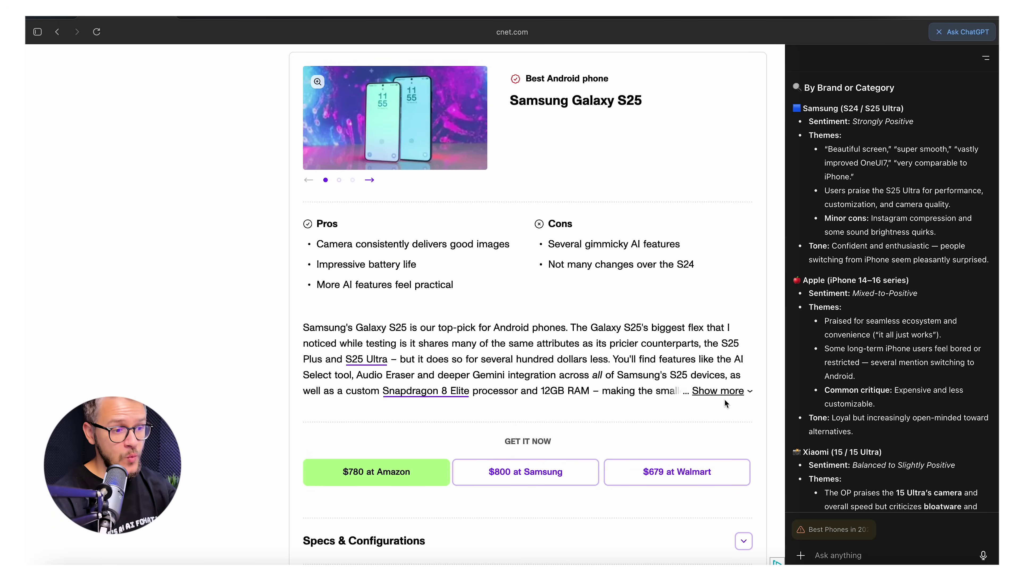
{"action": "key", "text": "super+t"}
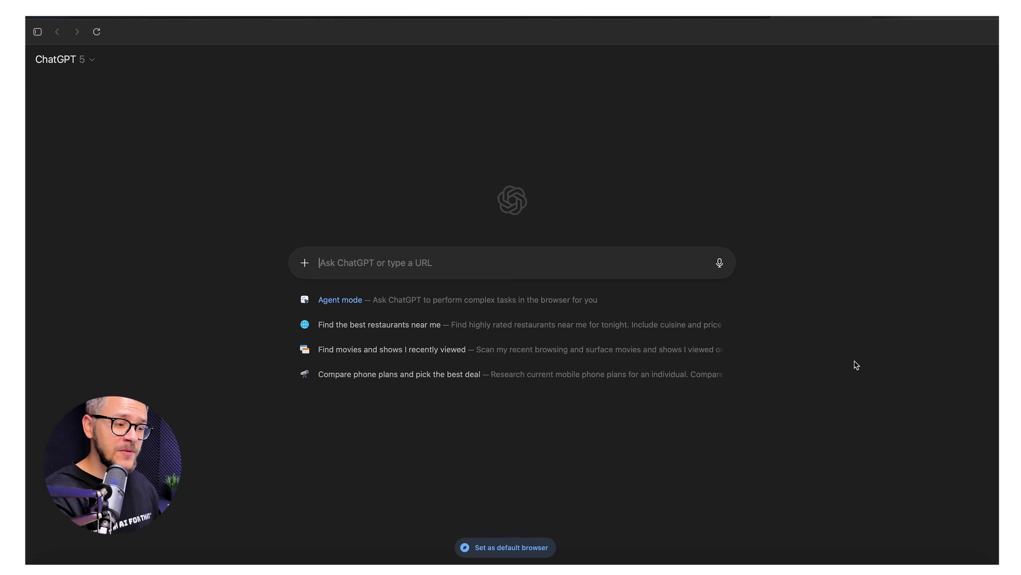
Ask 'have i looked for phones today?' and highlight the browsing-history and no-phones answers
{"action": "type", "text": "have i looked for phones today?"}
{"action": "key", "text": "Return"}
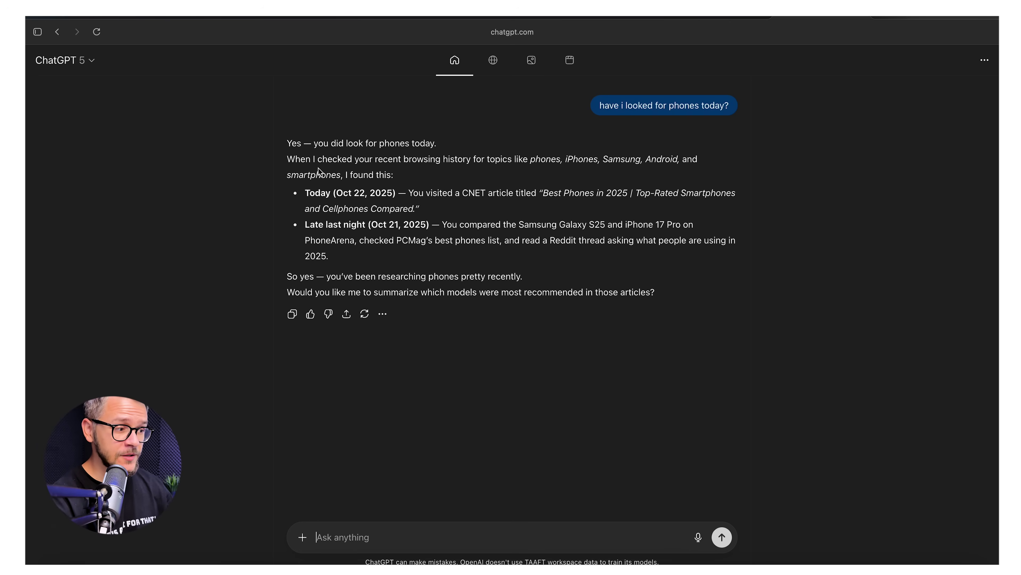
{"action": "left_click_drag", "start_coordinate": [359, 159], "coordinate": [336, 175]}
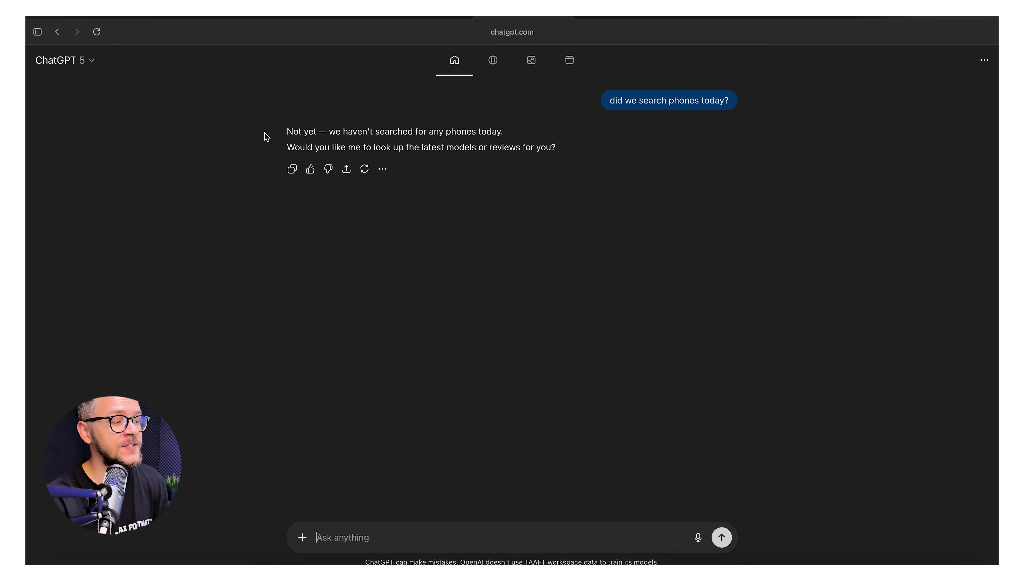
{"action": "left_click_drag", "start_coordinate": [299, 132], "coordinate": [514, 136]}
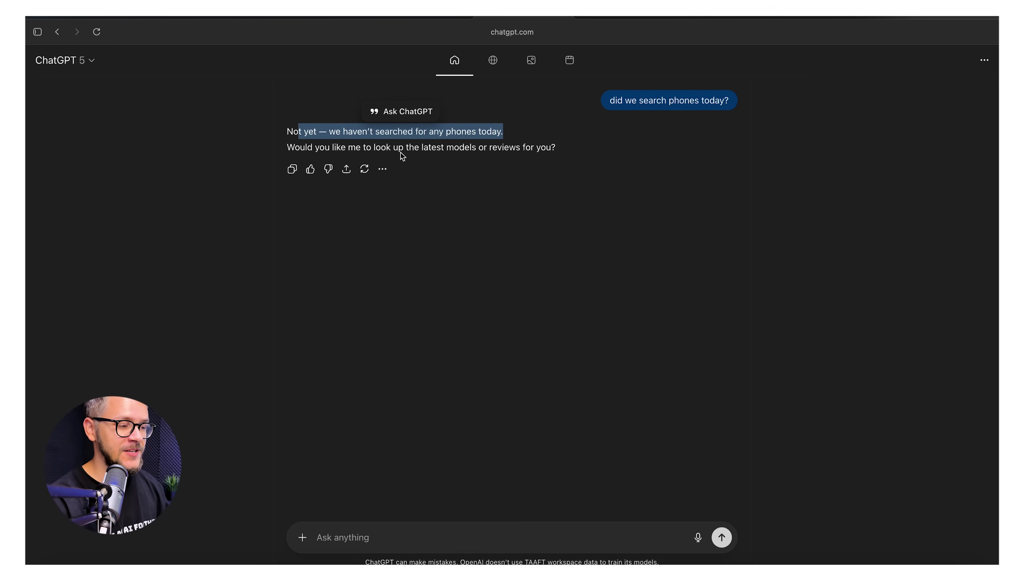
{"action": "scroll", "coordinate": [543, 338], "scroll_direction": "up", "scroll_amount": 3}
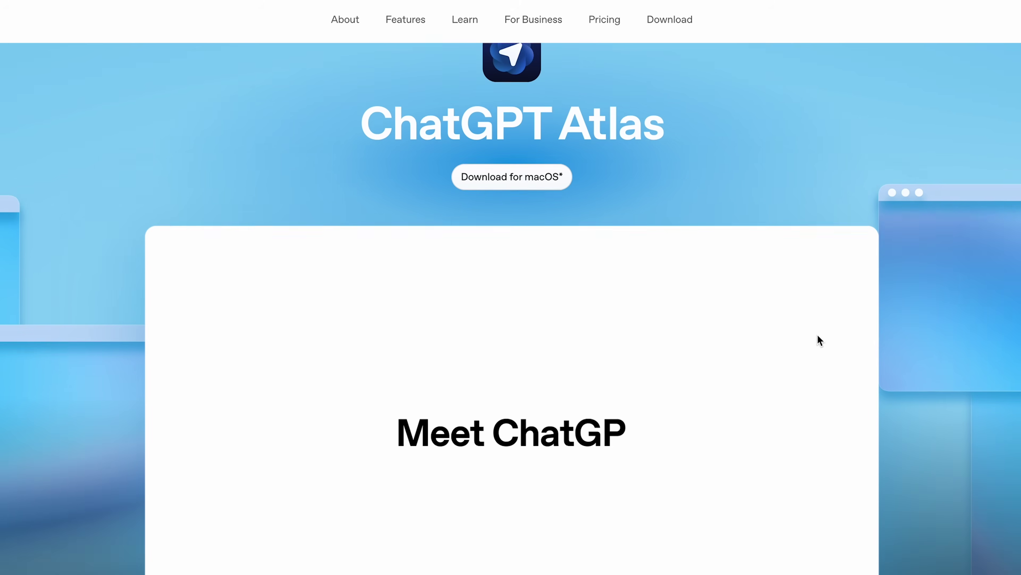
Finish dictating the voice request and send it to ChatGPT
{"action": "scroll", "coordinate": [818, 338], "scroll_direction": "down", "scroll_amount": 8}
{"action": "scroll", "coordinate": [607, 352], "scroll_direction": "down", "scroll_amount": 10}
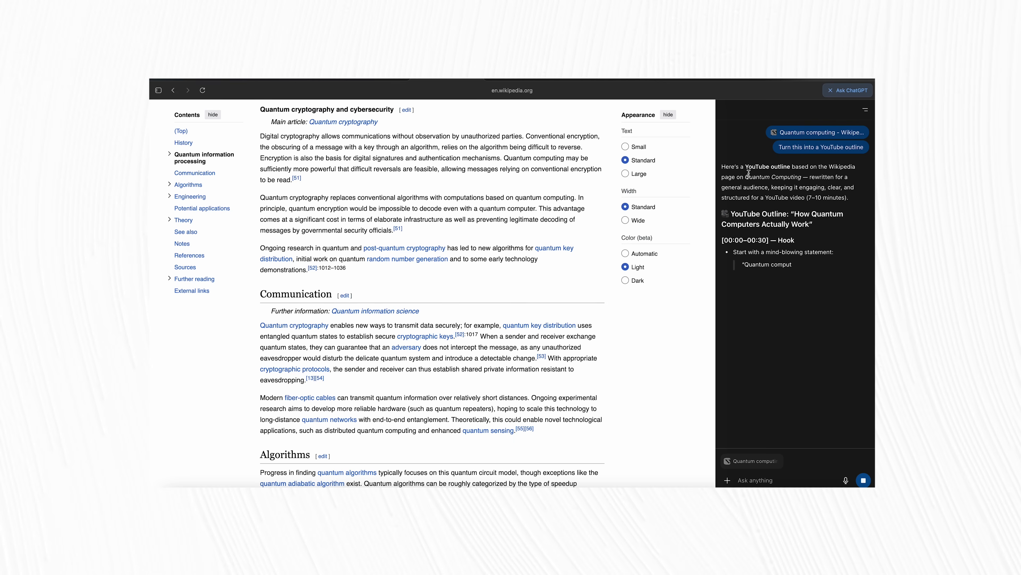
{"action": "scroll", "coordinate": [519, 231], "scroll_direction": "down", "scroll_amount": 15}
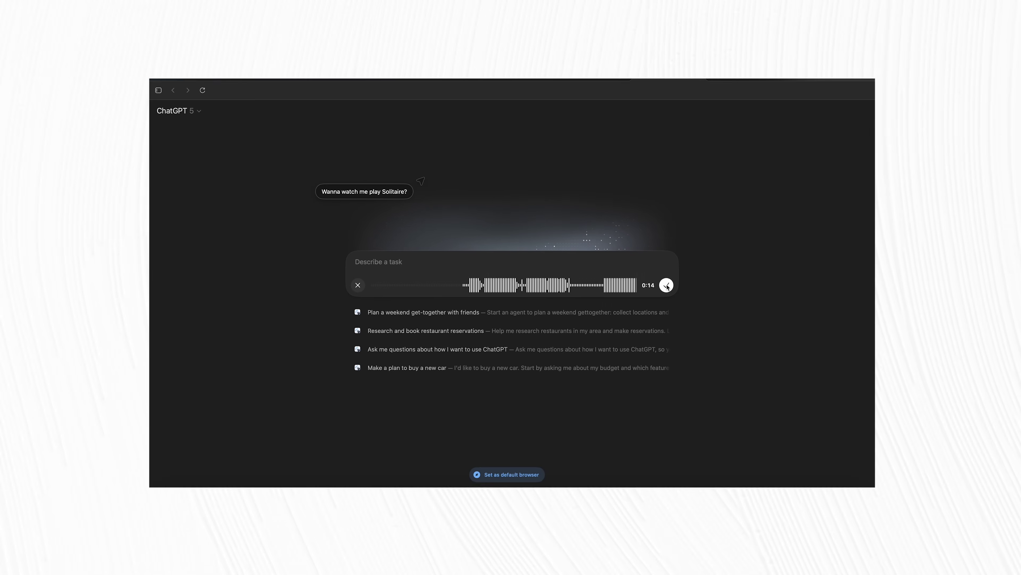
{"action": "left_click", "coordinate": [667, 285]}
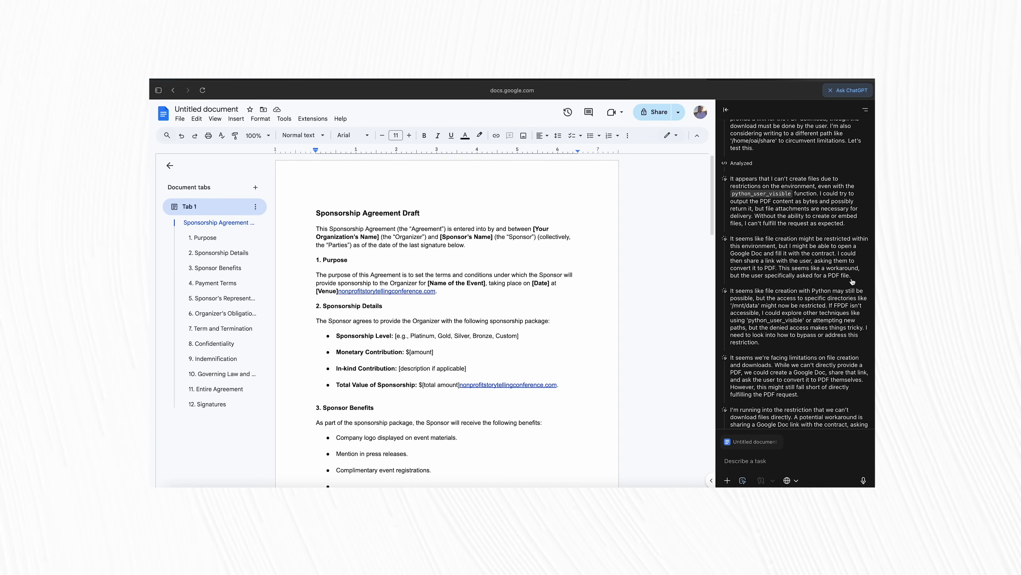
Highlight the email's two body paragraphs and call up the ChatGPT edit prompt for them
{"action": "scroll", "coordinate": [824, 283], "scroll_direction": "down", "scroll_amount": 3}
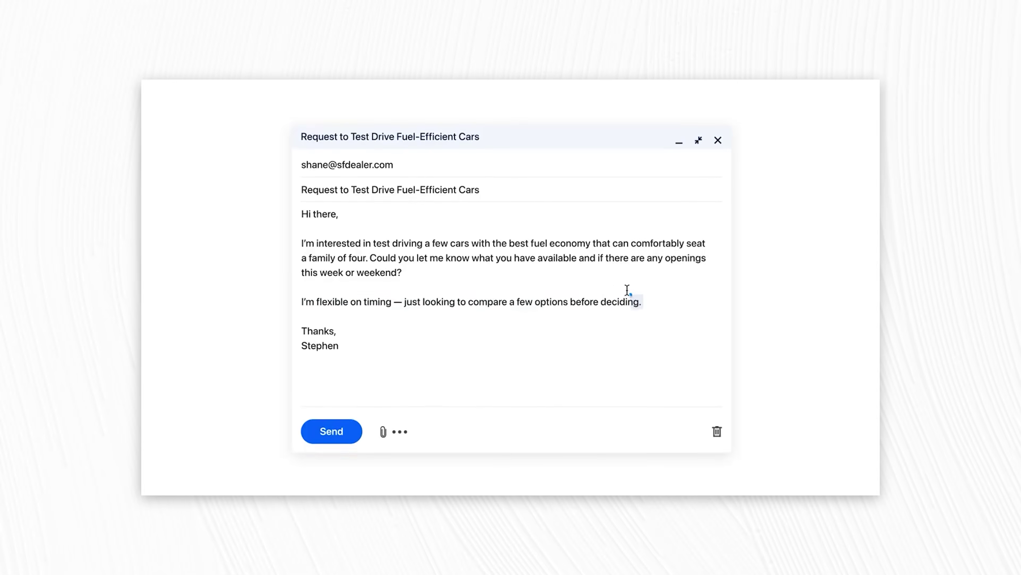
{"action": "left_click_drag", "start_coordinate": [640, 300], "coordinate": [295, 241]}
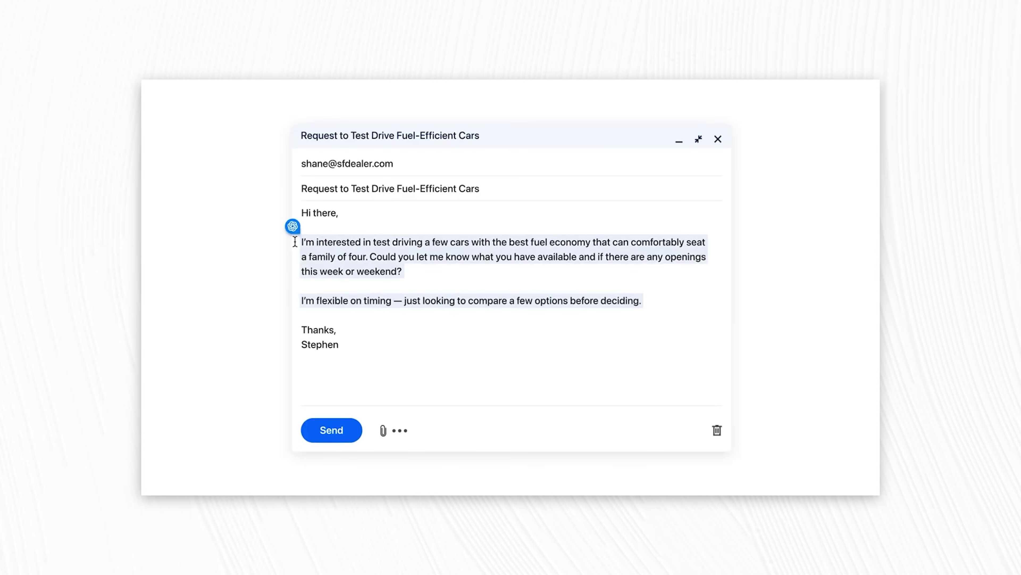
{"action": "left_click", "coordinate": [294, 233]}
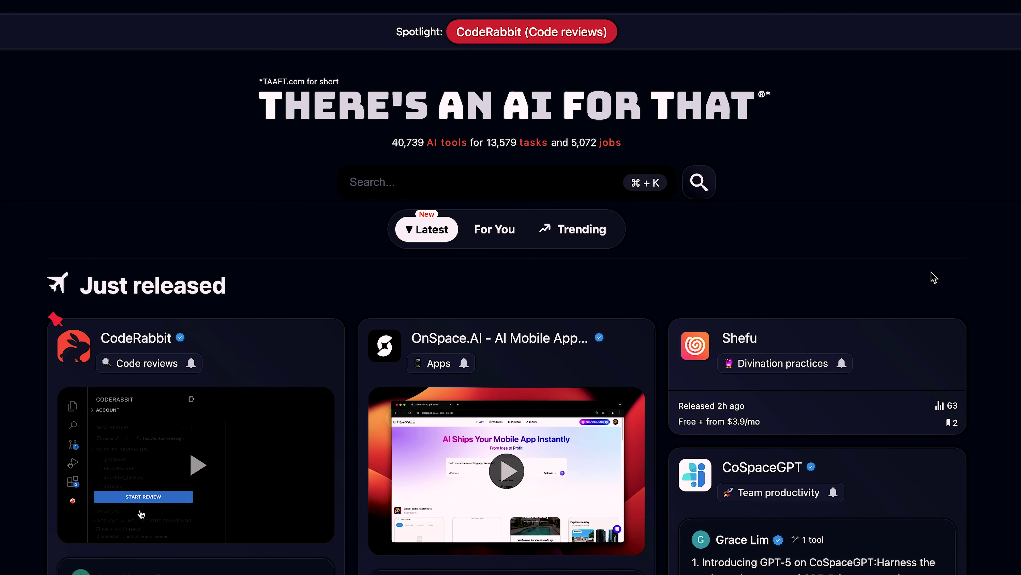
{"action": "scroll", "coordinate": [933, 272], "scroll_direction": "down", "scroll_amount": 10}
{"action": "scroll", "coordinate": [936, 268], "scroll_direction": "down", "scroll_amount": 15}
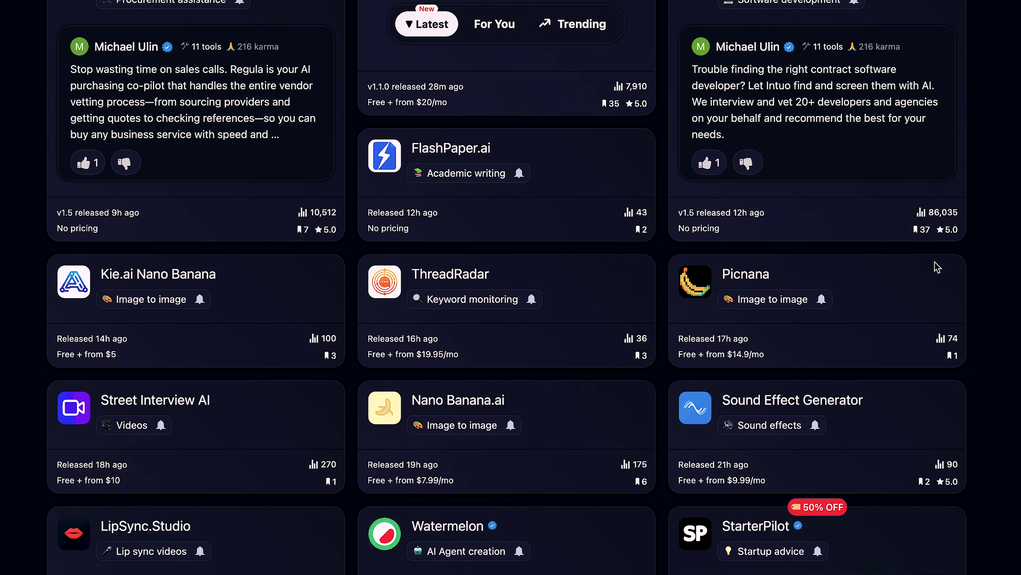
{"action": "scroll", "coordinate": [936, 267], "scroll_direction": "down", "scroll_amount": 20}
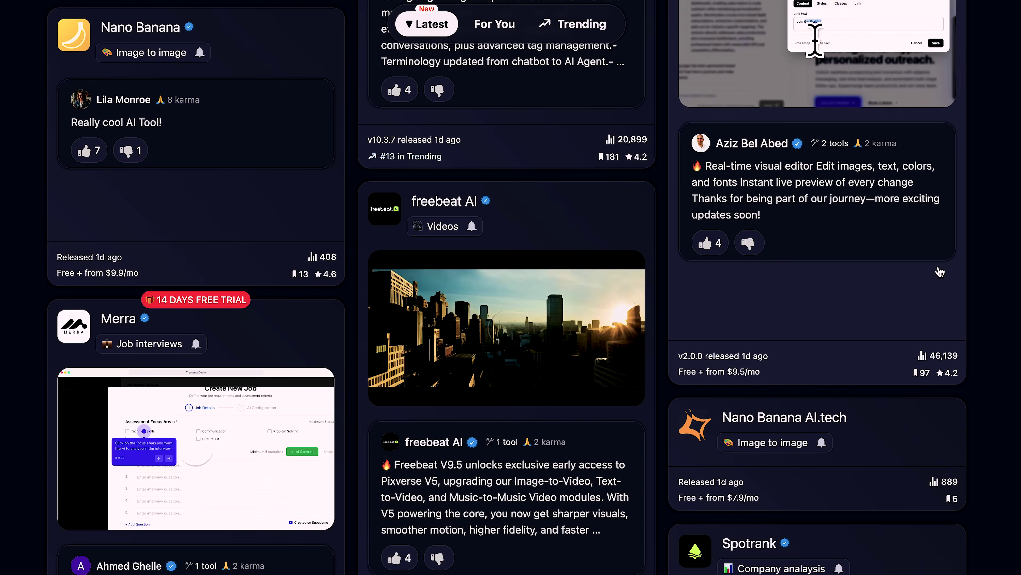
{"action": "scroll", "coordinate": [940, 270], "scroll_direction": "down", "scroll_amount": 5}
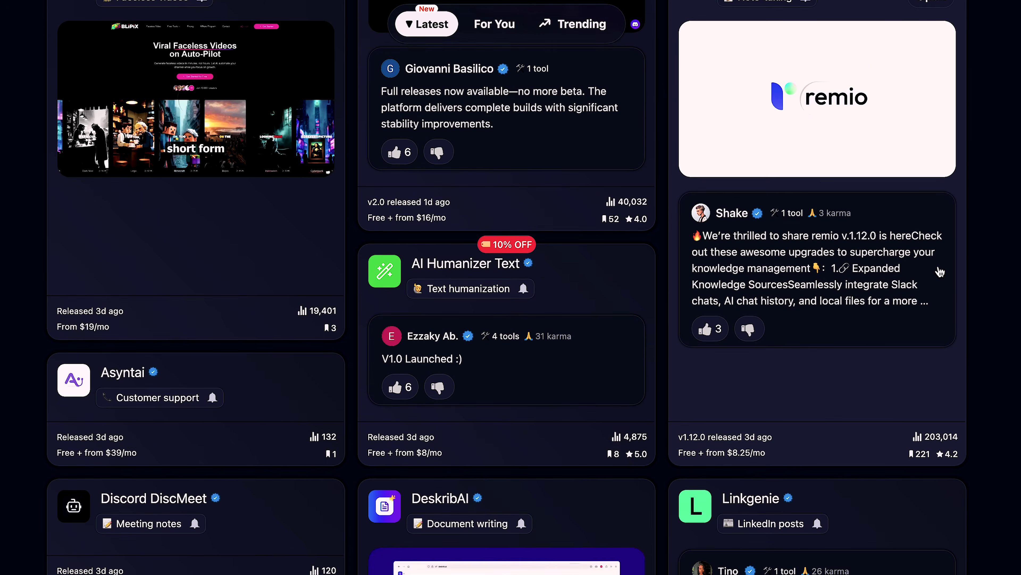